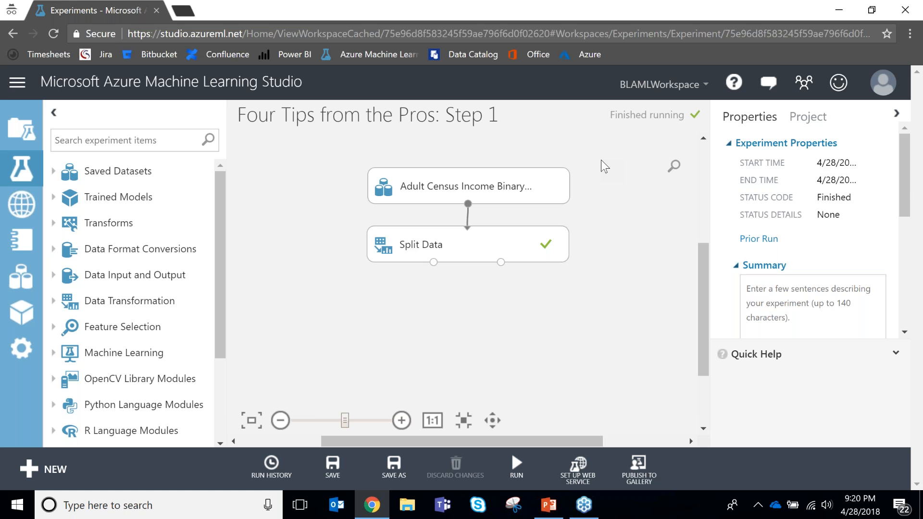
Visualize the Adult Census Income dataset with the statistics pane collapsed and check its row and column counts.
right_click(534, 175)
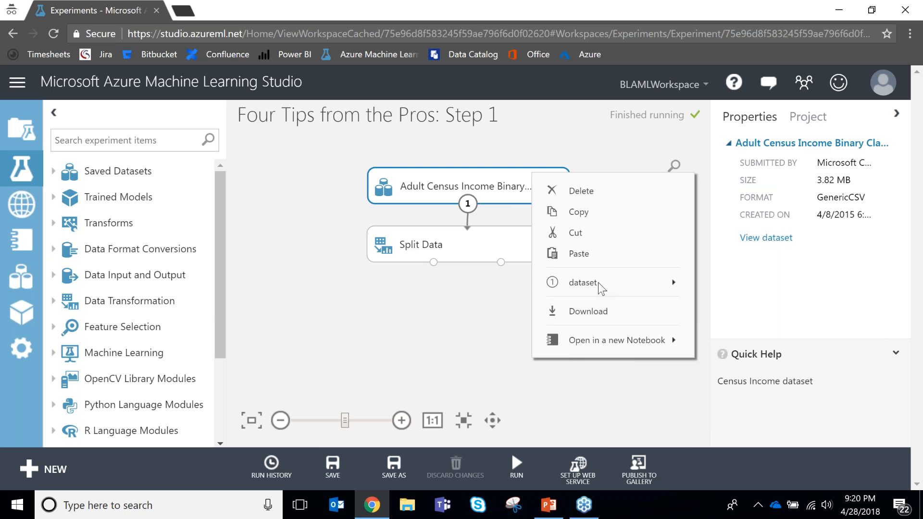
mouse_move(668, 289)
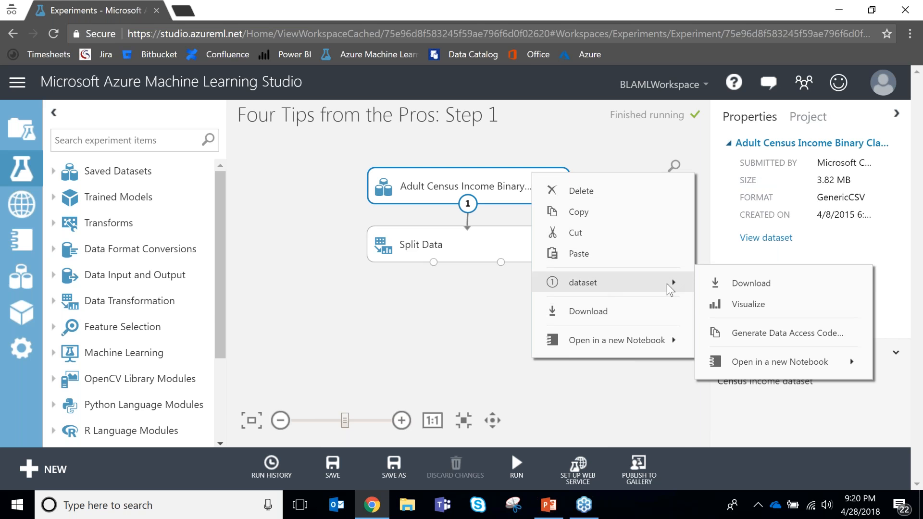
click(762, 303)
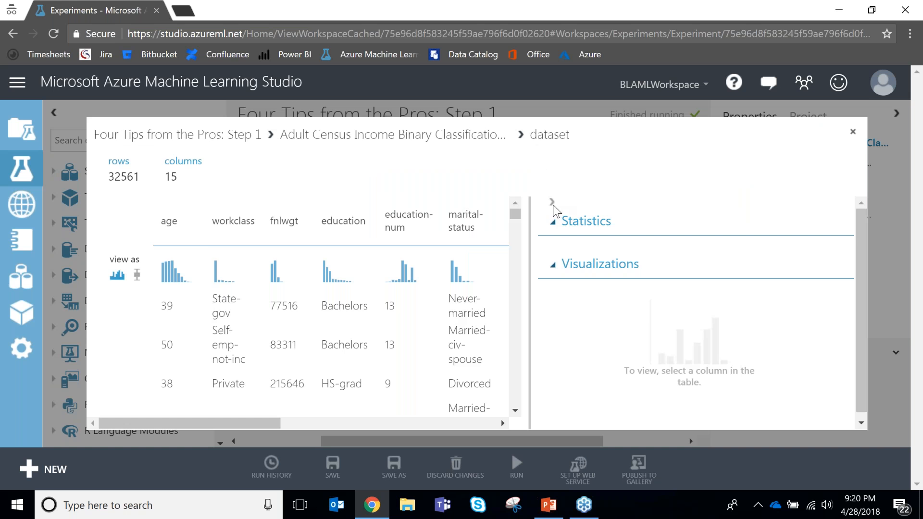
click(552, 202)
drag(180, 176, 106, 168)
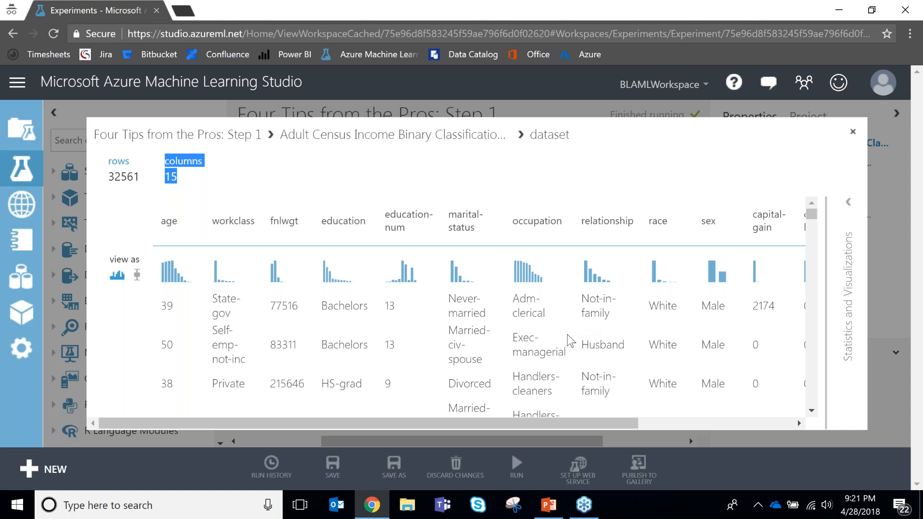
Examine the income column's statistics and histogram in the dataset visualization, then close the visualization.
drag(443, 420, 611, 420)
click(783, 279)
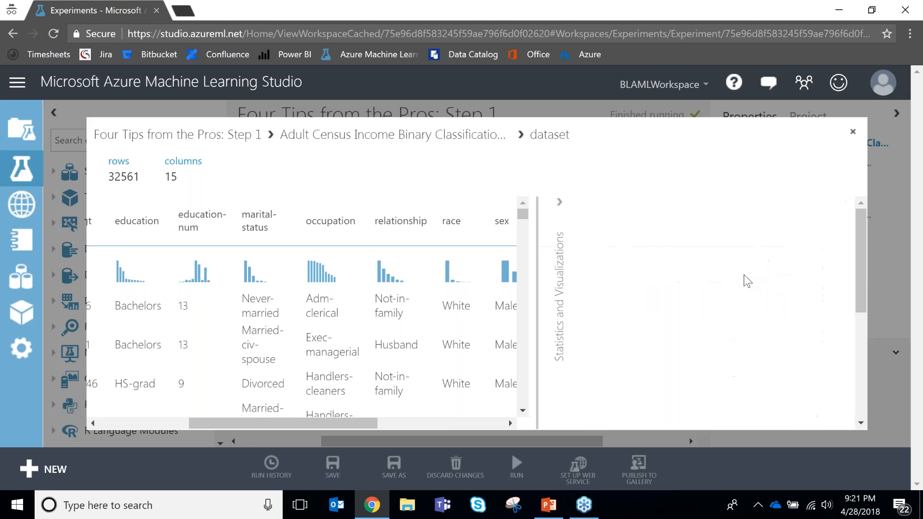
click(501, 420)
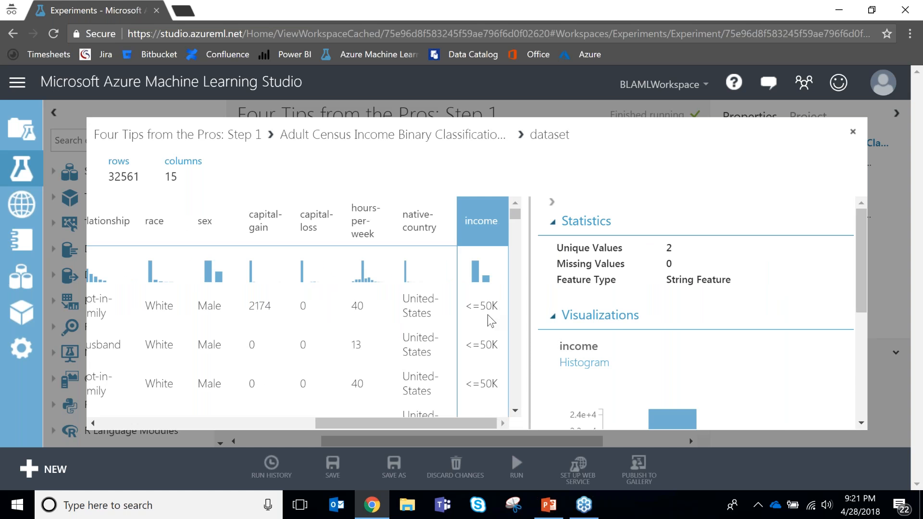
drag(863, 224, 873, 345)
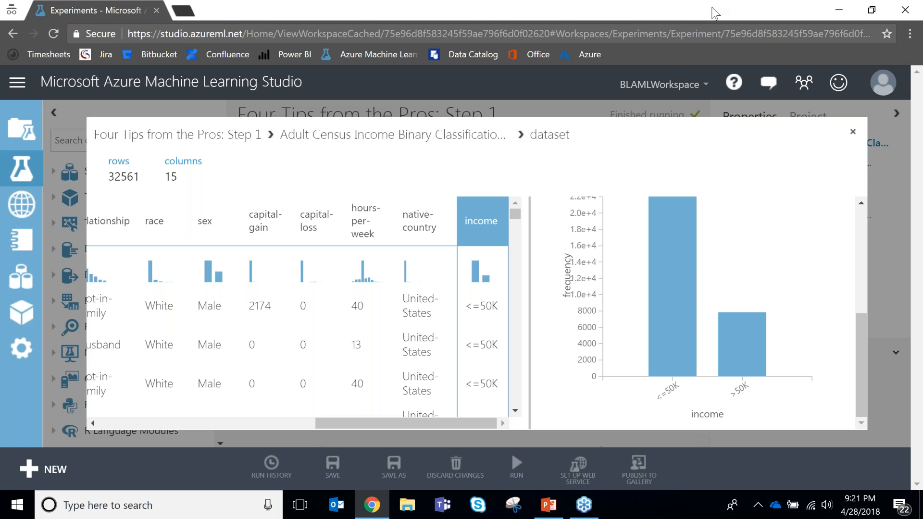
click(855, 132)
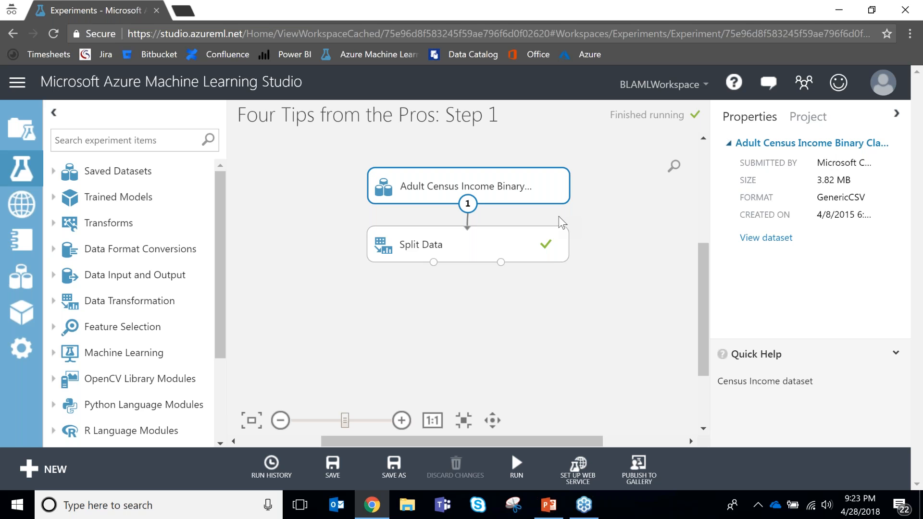
Review the Split Data module's properties, highlighting the fraction of rows in the first output.
click(474, 244)
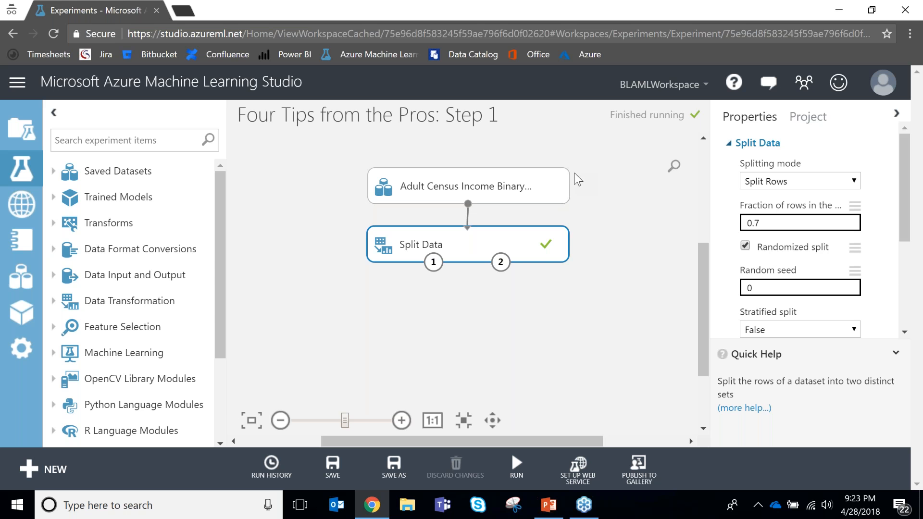
click(793, 223)
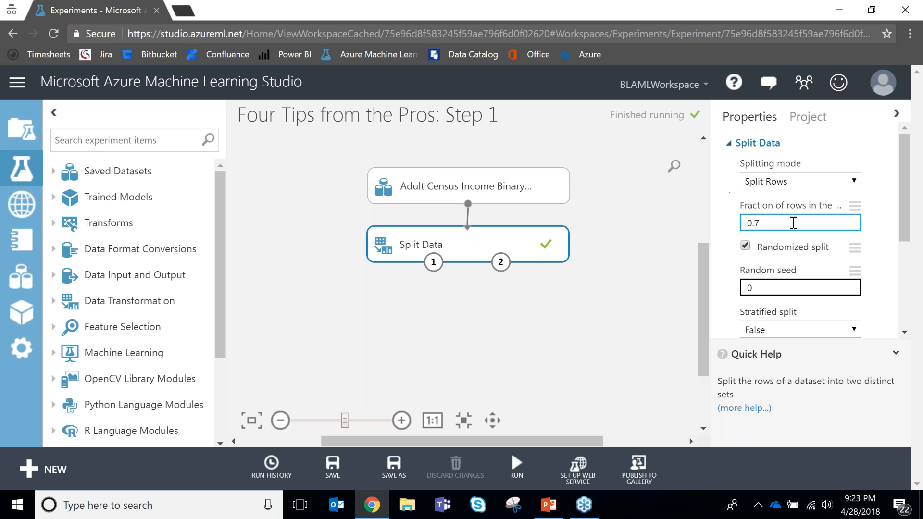
drag(793, 224, 726, 227)
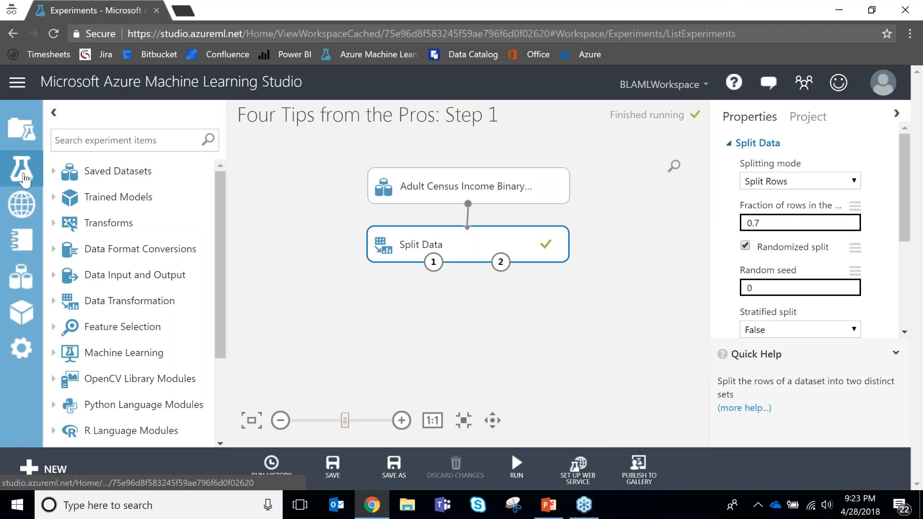
Open the "Four Tips from the Pros: Step 2" experiment and inspect the dataset inputs of Tune Model Hyperparameters.
click(29, 178)
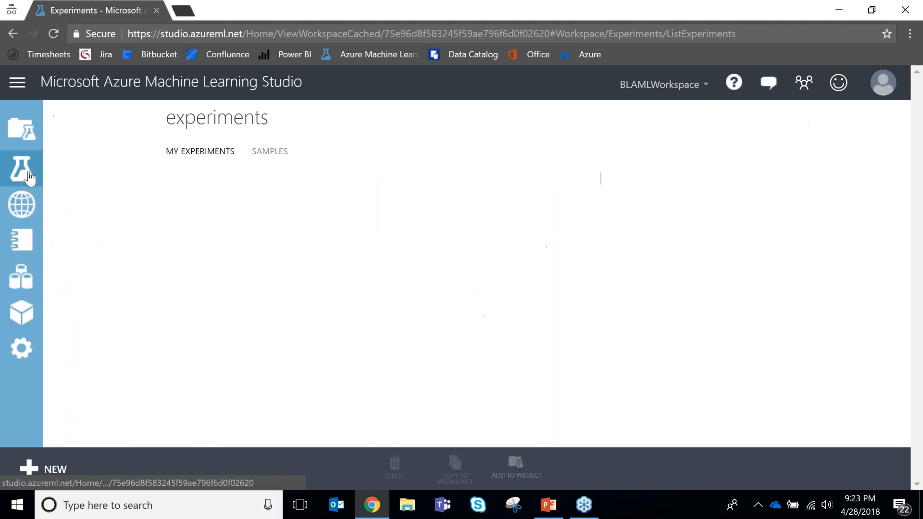
click(340, 277)
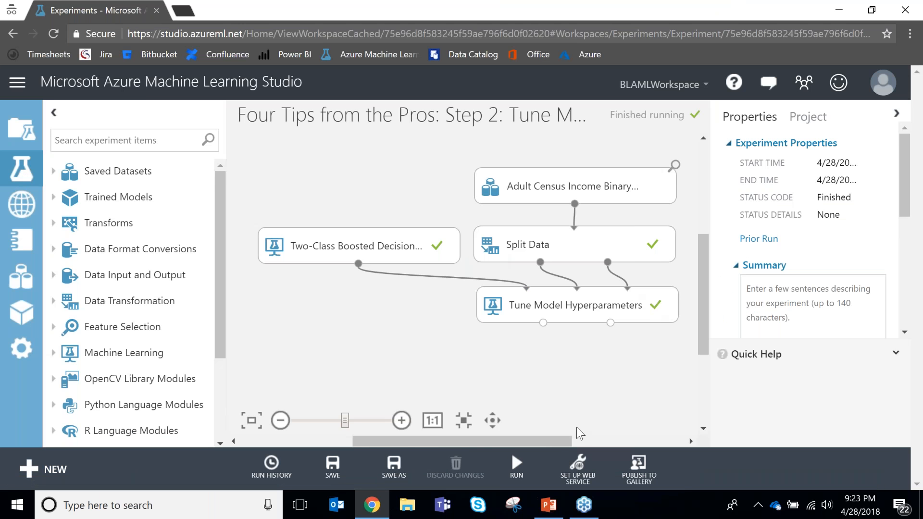
drag(555, 441, 562, 437)
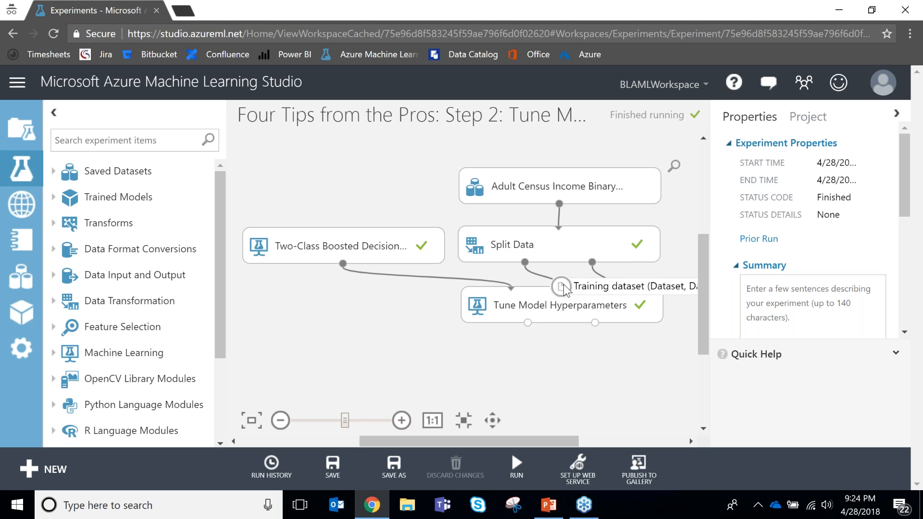
drag(564, 439, 608, 440)
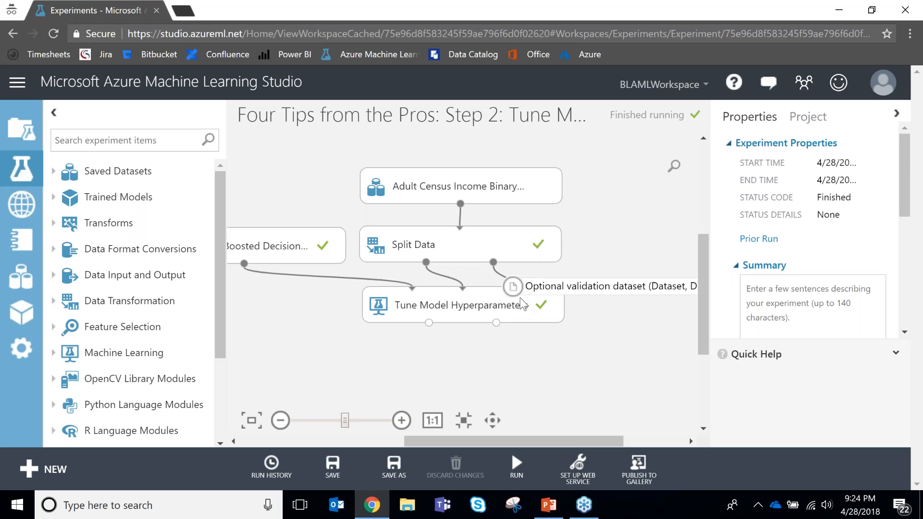
drag(529, 438, 488, 438)
Review the settings of the Tune Model Hyperparameters and Two-Class Boosted Decision Tree modules with the properties pane widened.
click(611, 309)
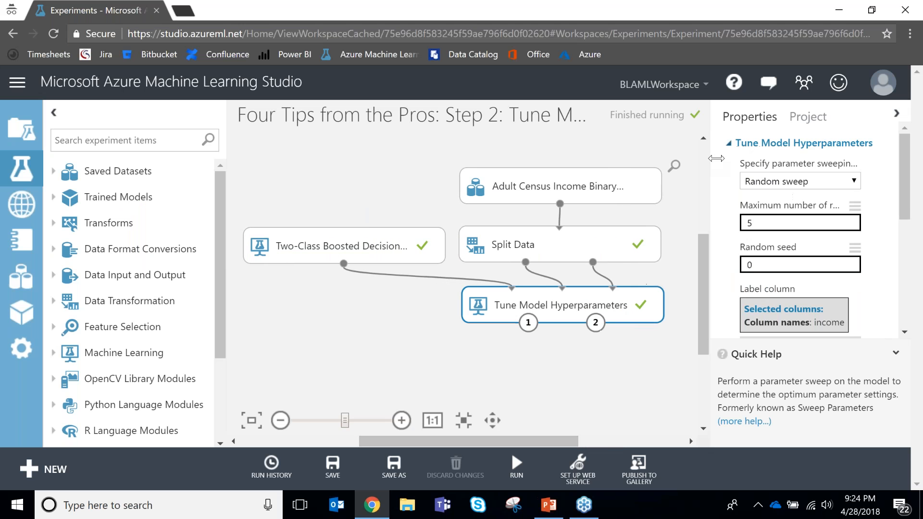
drag(711, 158, 658, 158)
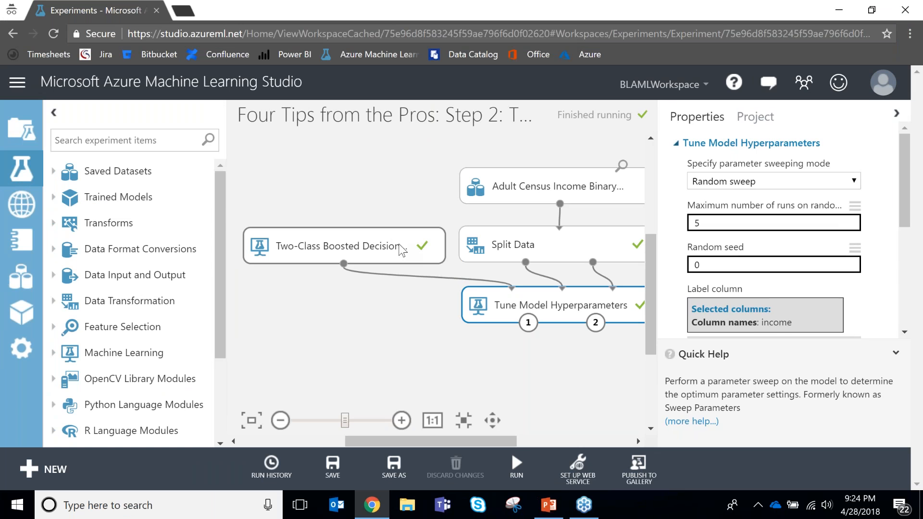
click(411, 249)
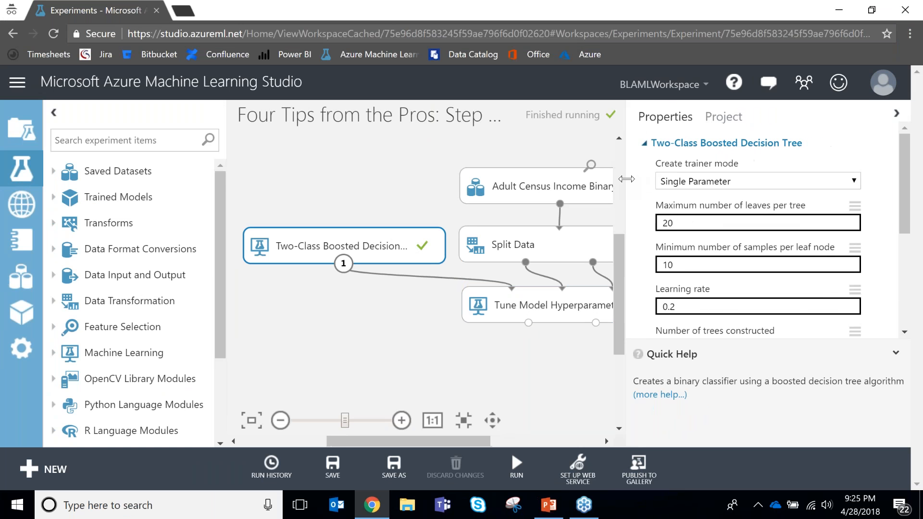
click(854, 222)
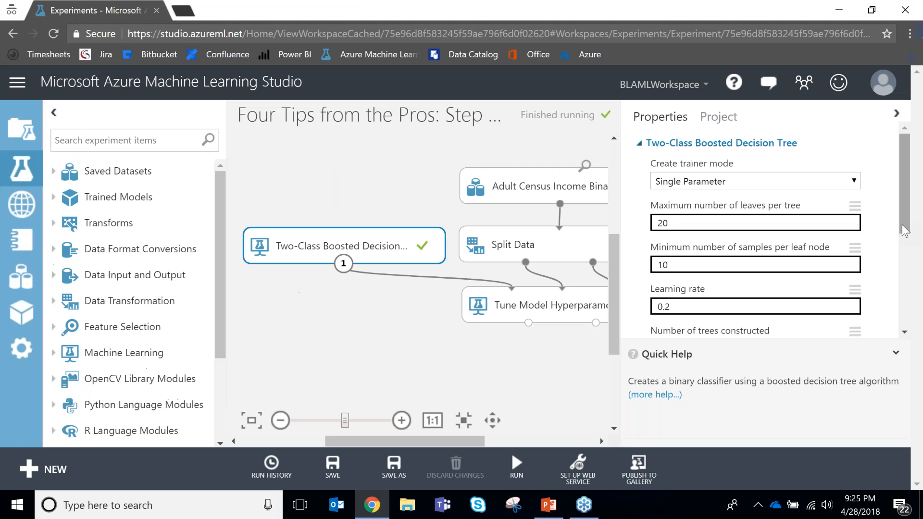
scroll(632, 355, down, 2)
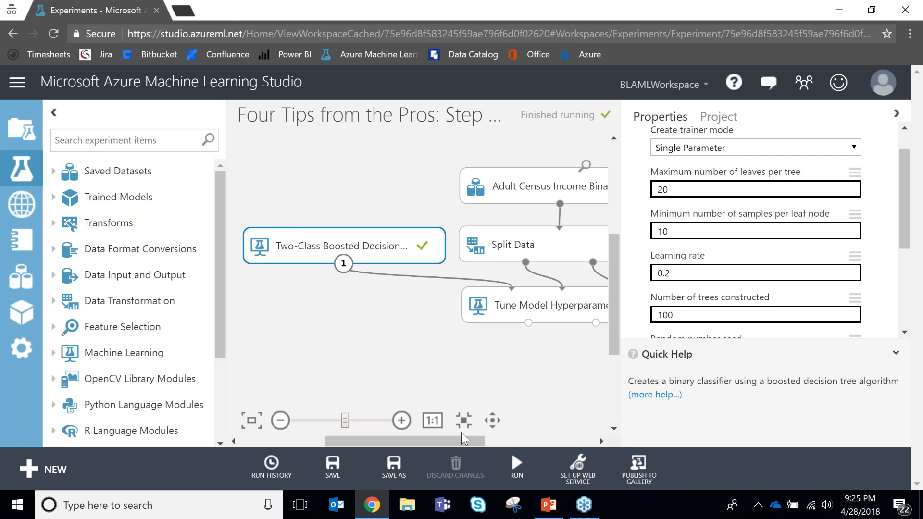
Visualize the sweep results of Tune Model Hyperparameters with the statistics pane collapsed to show all metric columns.
drag(463, 440, 507, 441)
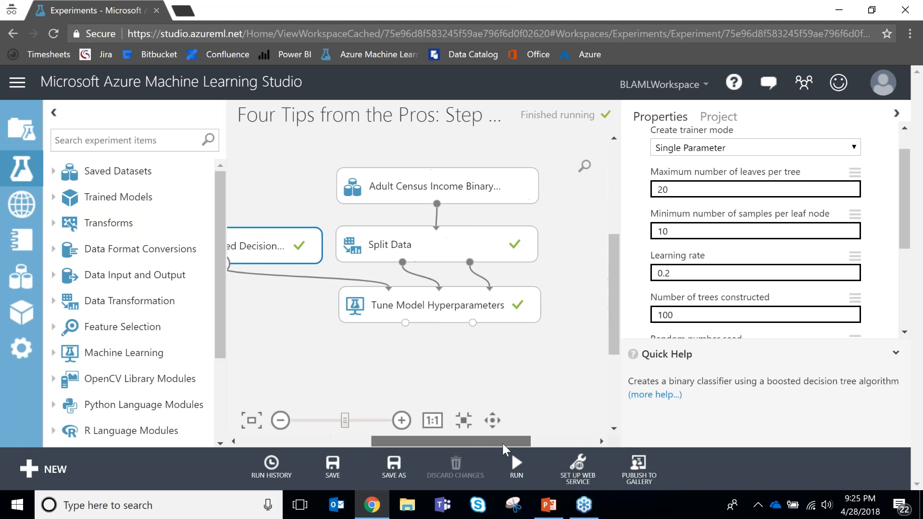
click(451, 311)
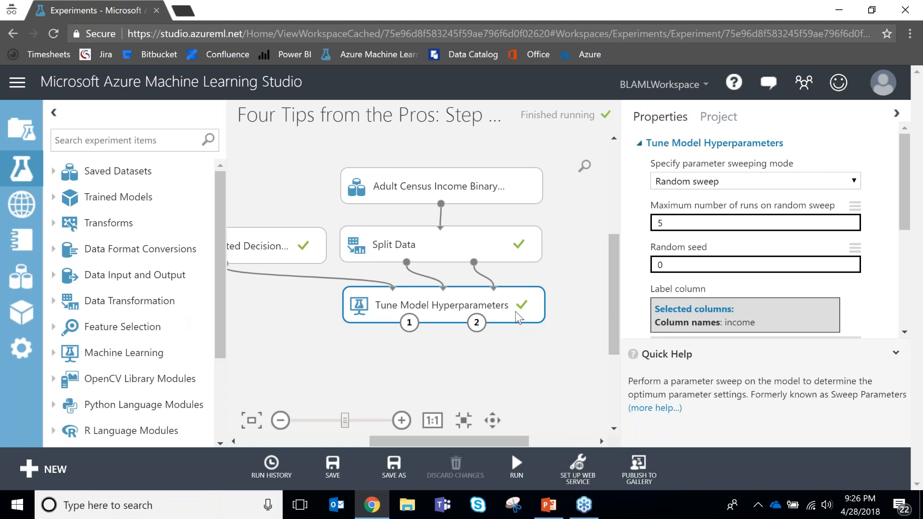
right_click(177, 357)
mouse_move(588, 339)
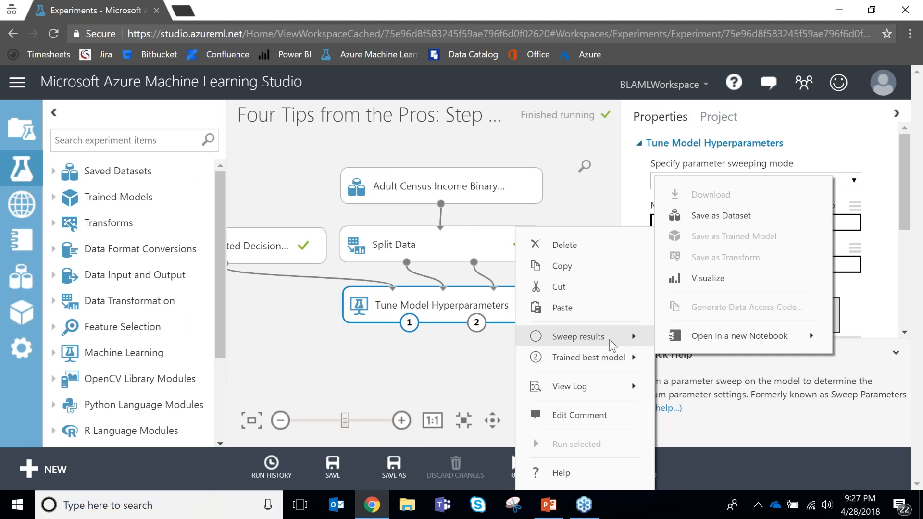
click(703, 286)
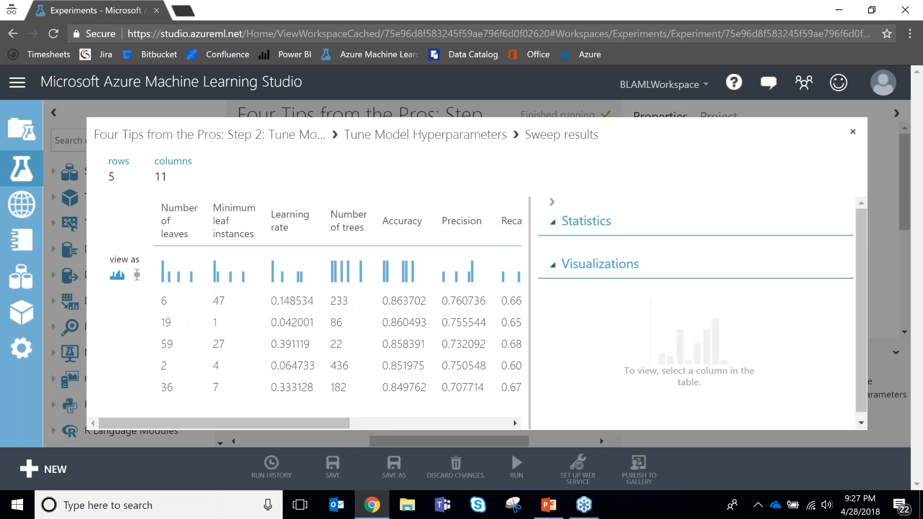
click(553, 203)
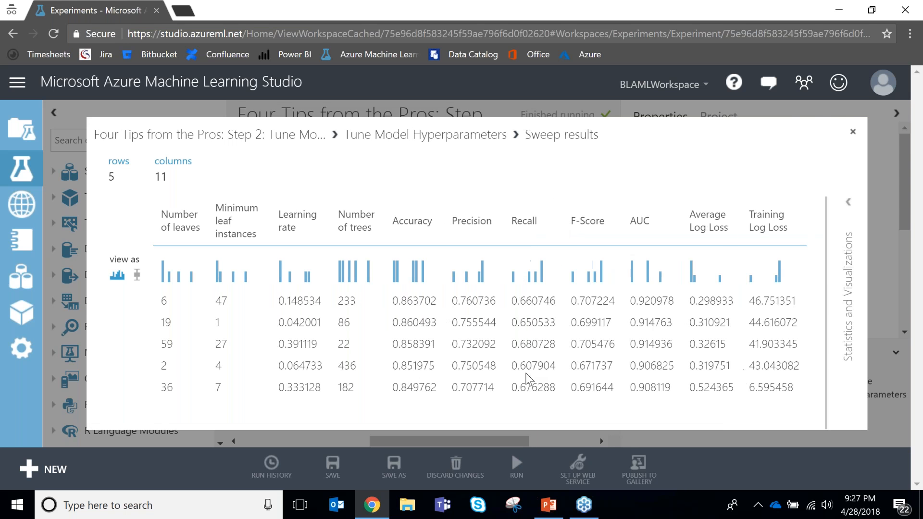
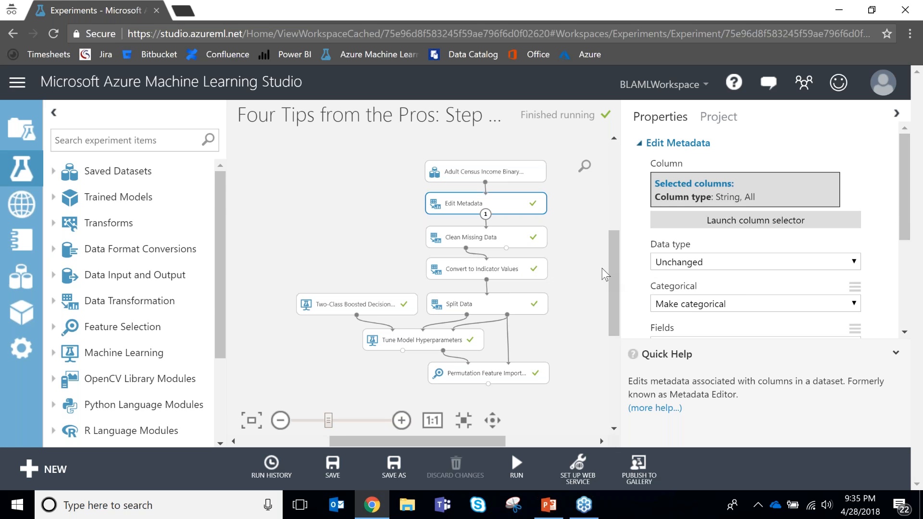
Check the available choices for the Edit Metadata module's Categorical setting, keeping Make categorical.
scroll(892, 250, down, 1)
click(754, 260)
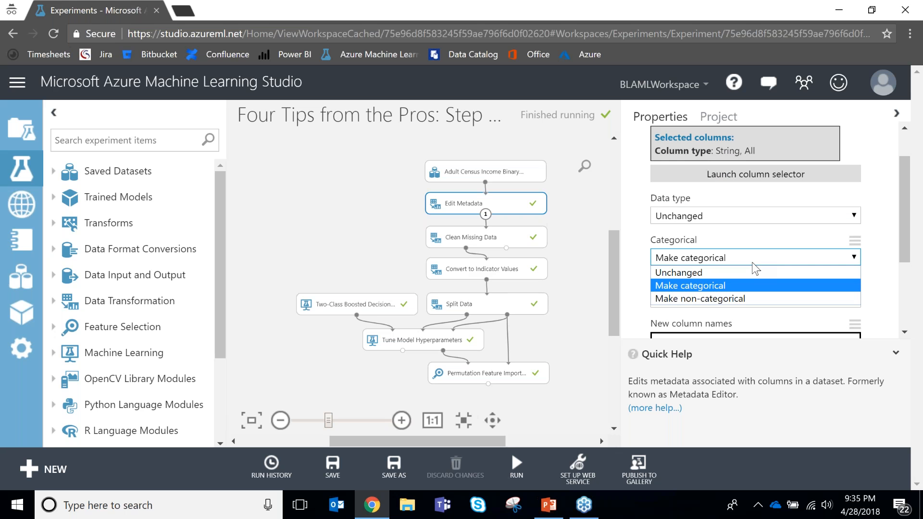
click(753, 264)
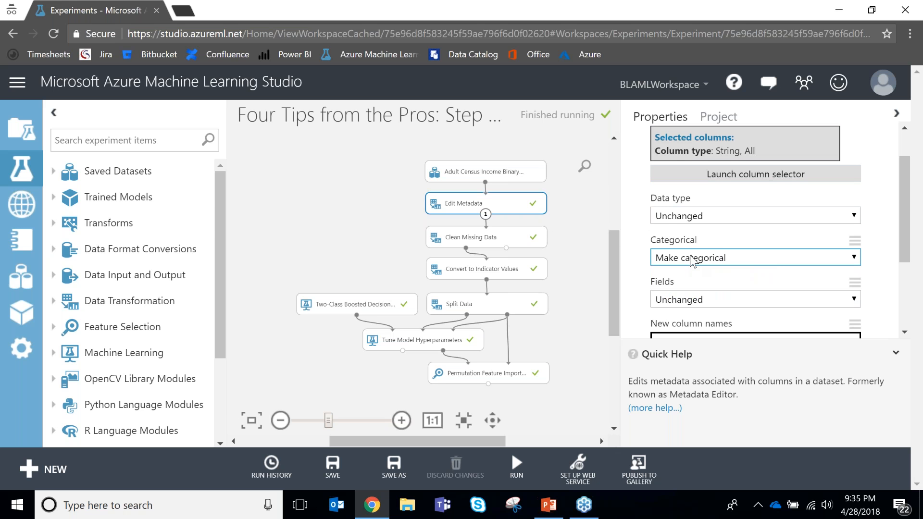
Review the Clean Missing Data module's columns, cleaning mode and replacement value, and the Convert to Indicator Values module's settings.
click(539, 238)
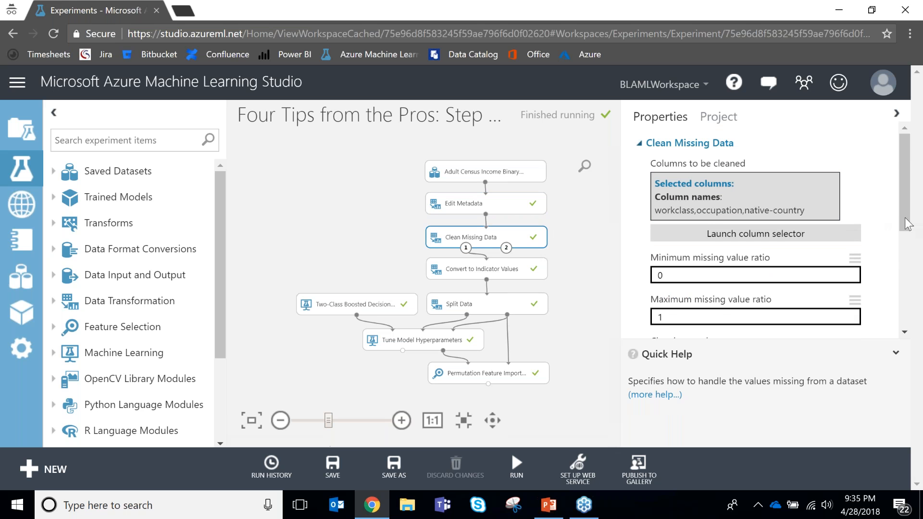
drag(909, 227, 911, 247)
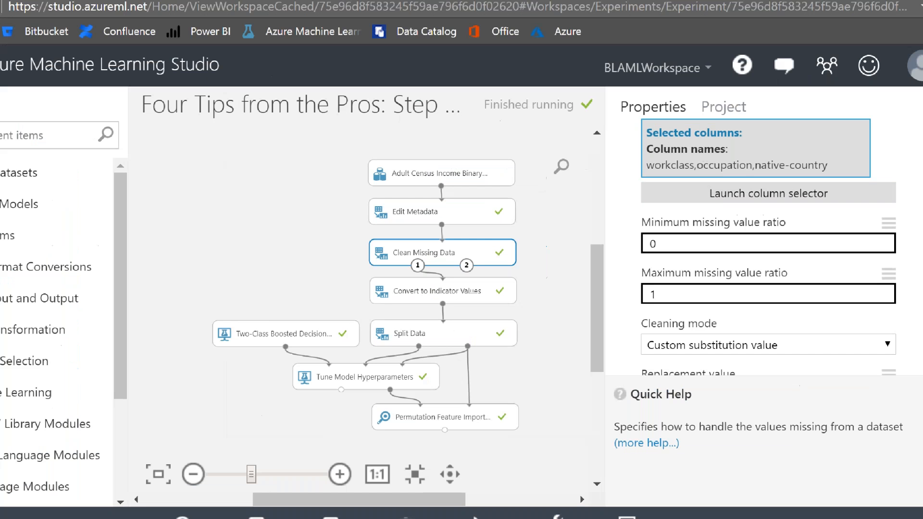
scroll(913, 332, down, 2)
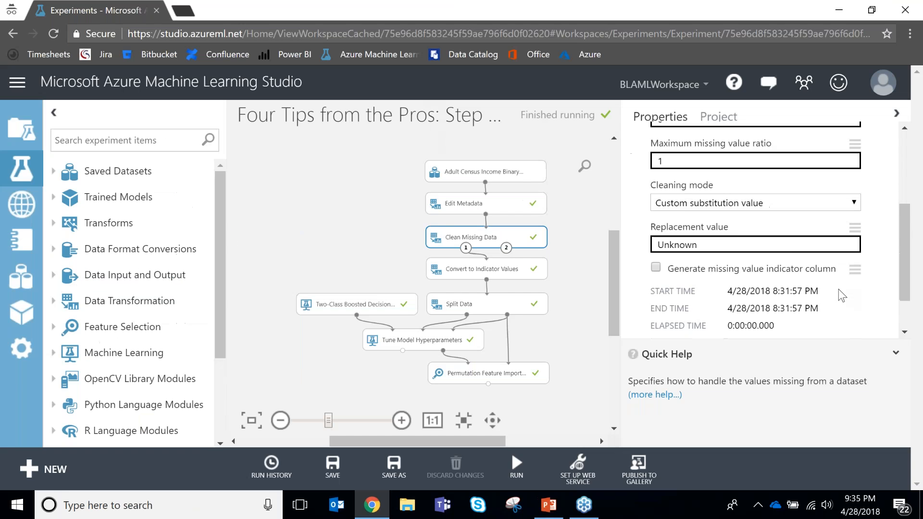
scroll(913, 332, up, 1)
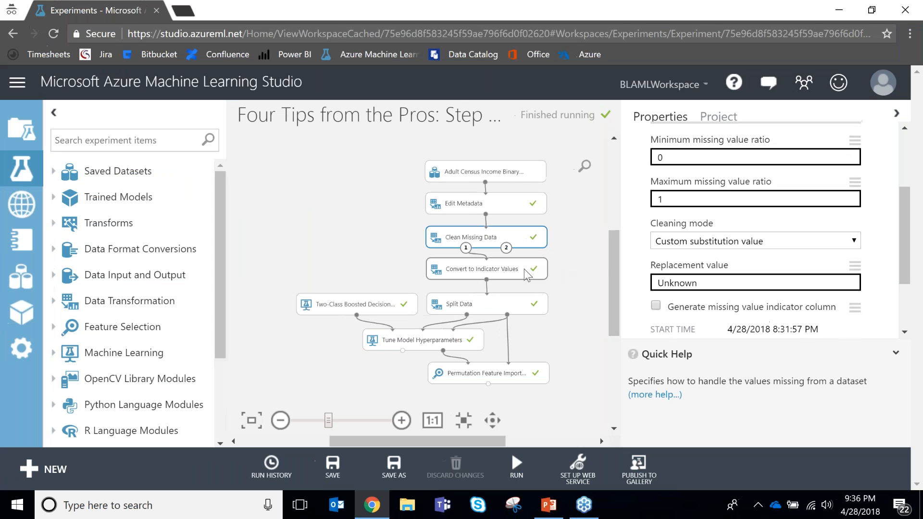
click(523, 270)
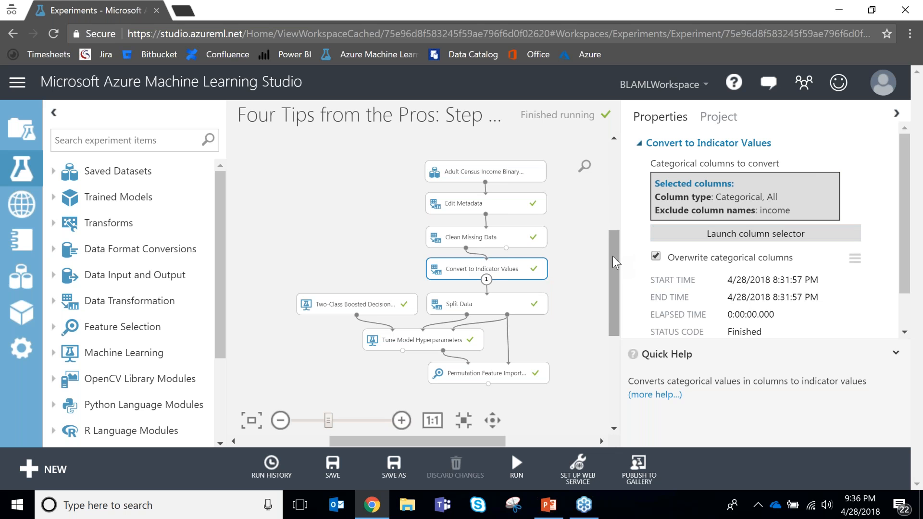
Visualize the Clean Missing Data module's cleaned dataset and check the statistics of the education and marital-status columns across to income.
drag(613, 255, 613, 261)
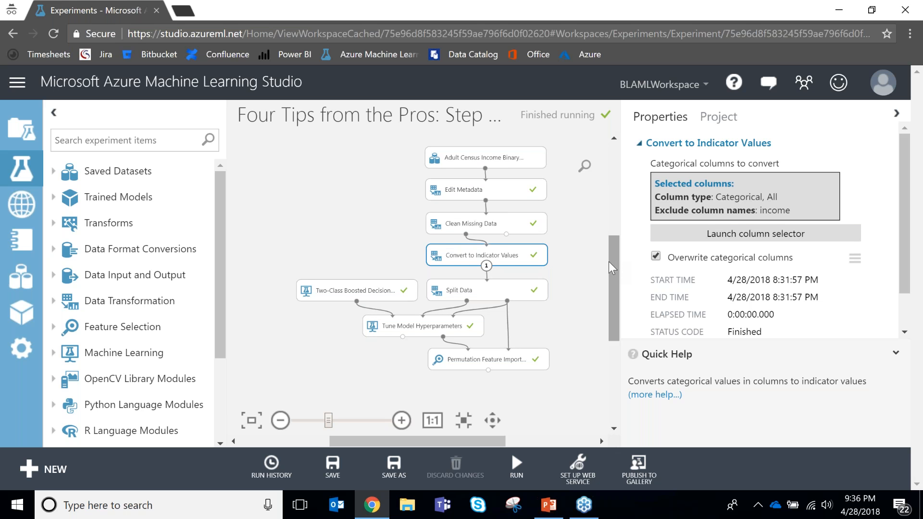
right_click(484, 222)
mouse_move(556, 331)
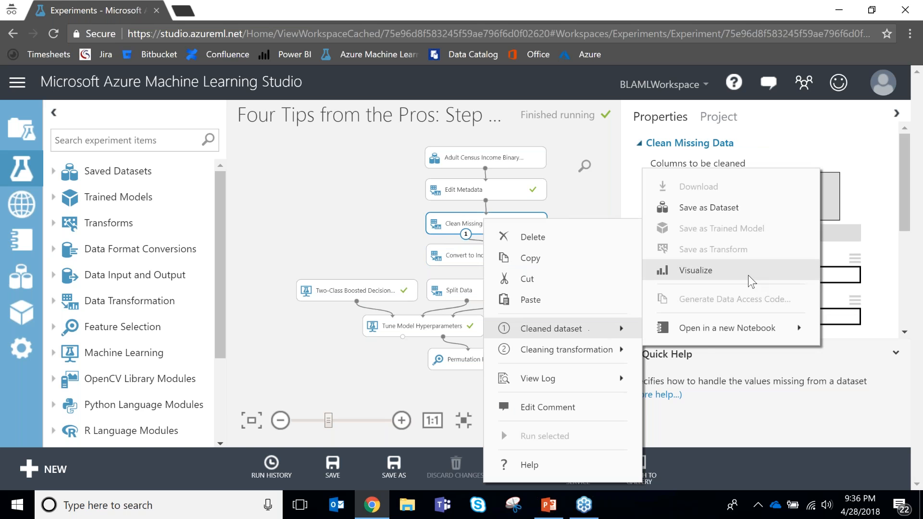
click(722, 273)
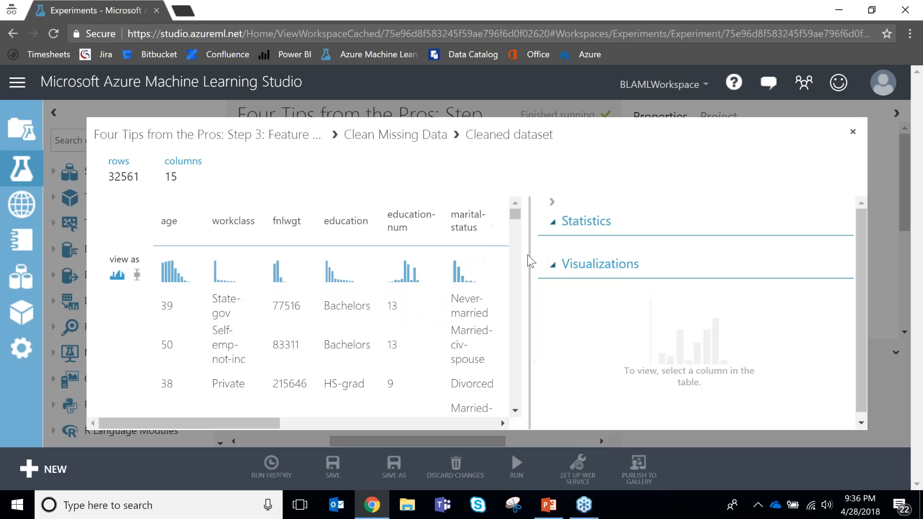
click(553, 204)
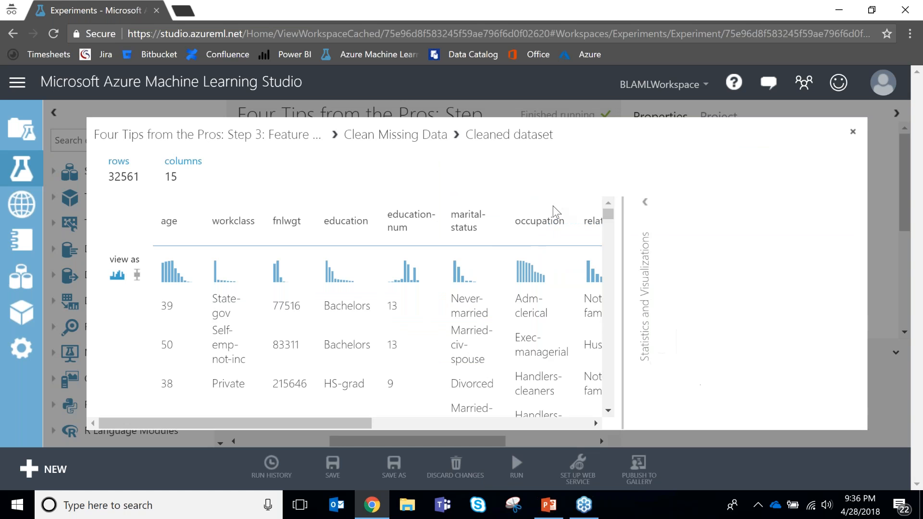
click(218, 293)
drag(230, 425, 278, 426)
click(240, 226)
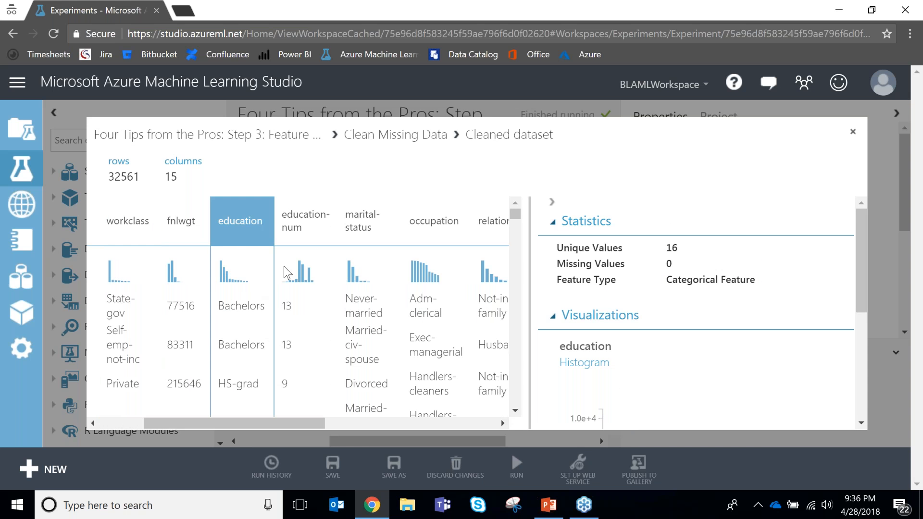
click(368, 252)
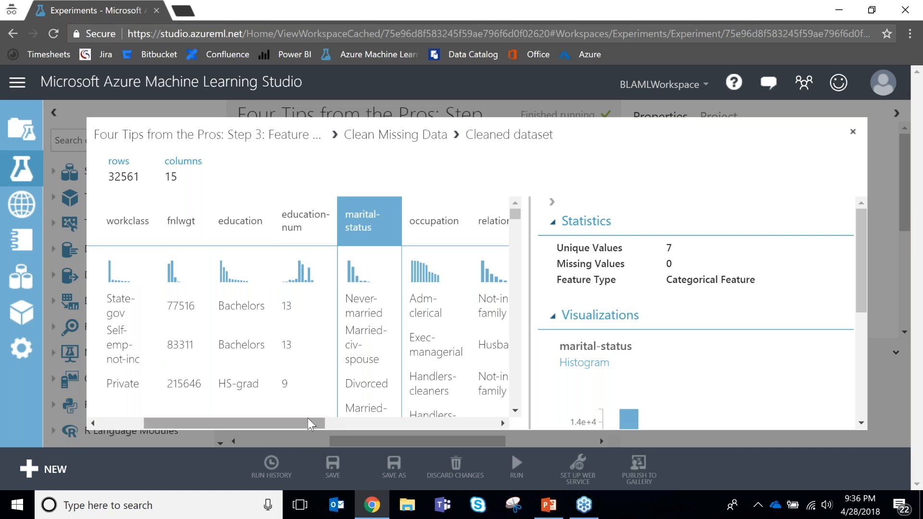
drag(308, 425, 479, 425)
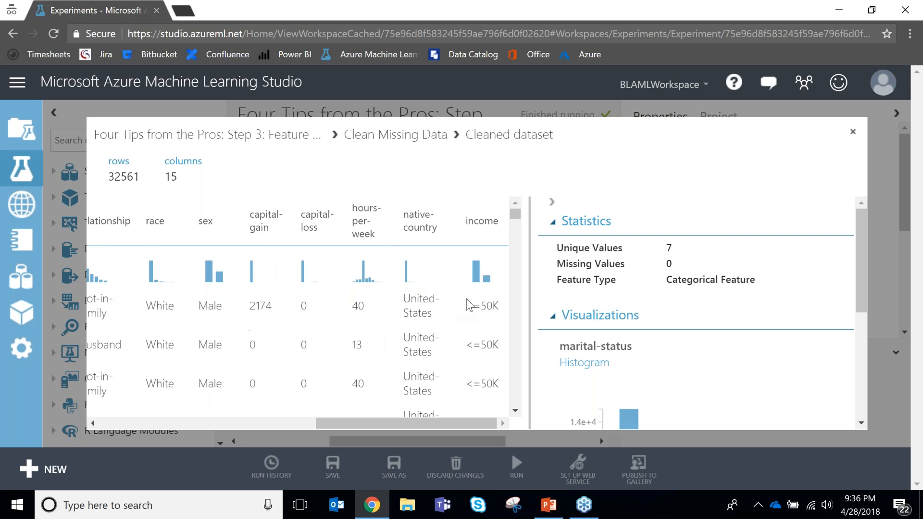
click(853, 131)
Visualize the results dataset of Convert to Indicator Values and review the Tune Model Hyperparameters settings.
click(521, 254)
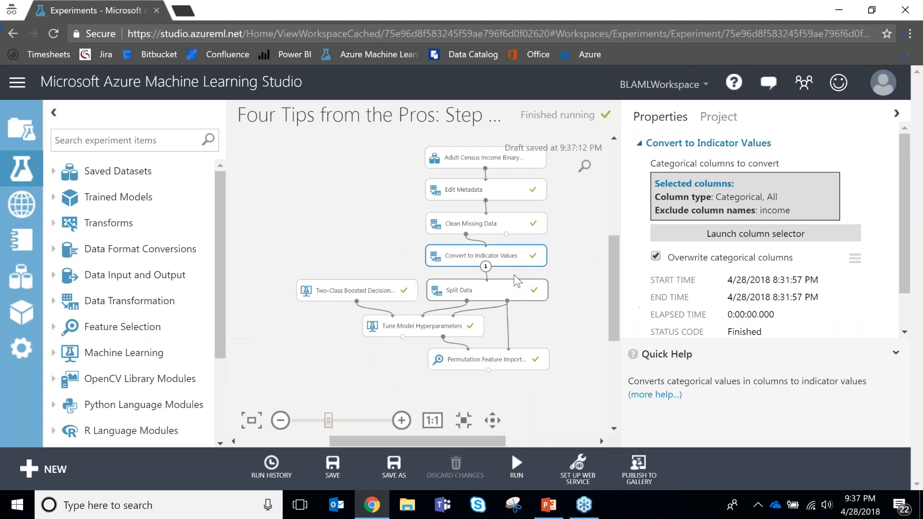
right_click(520, 255)
mouse_move(591, 358)
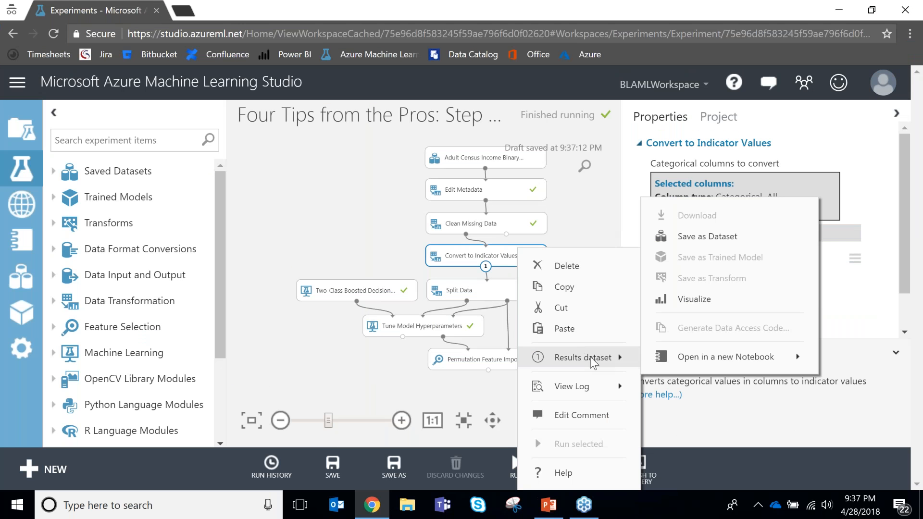
click(680, 304)
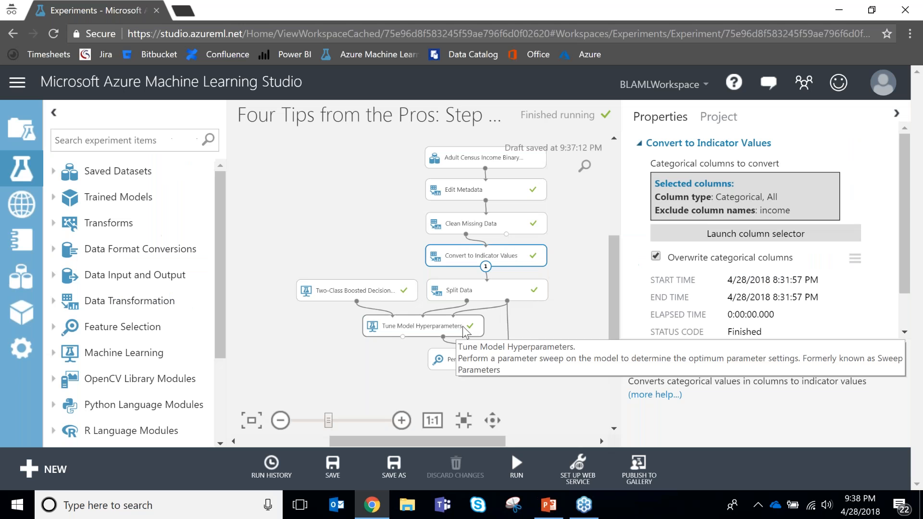
click(463, 328)
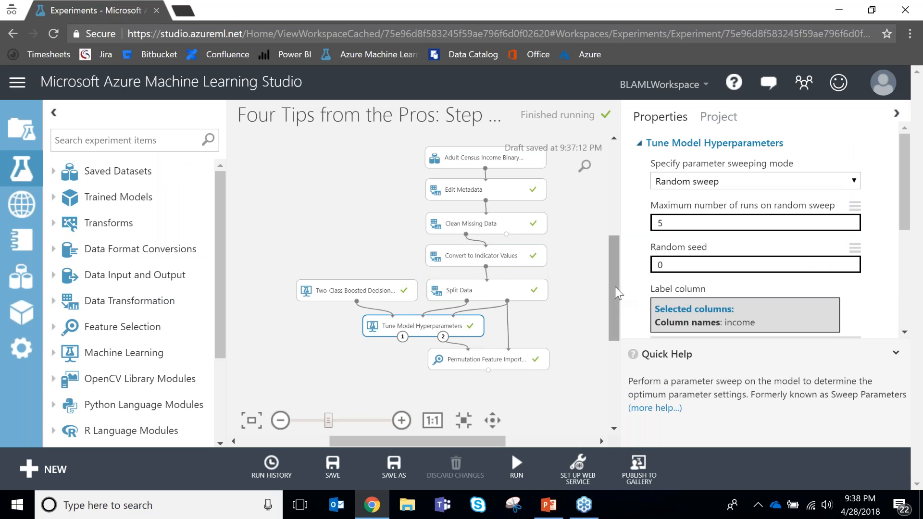
drag(615, 285, 613, 282)
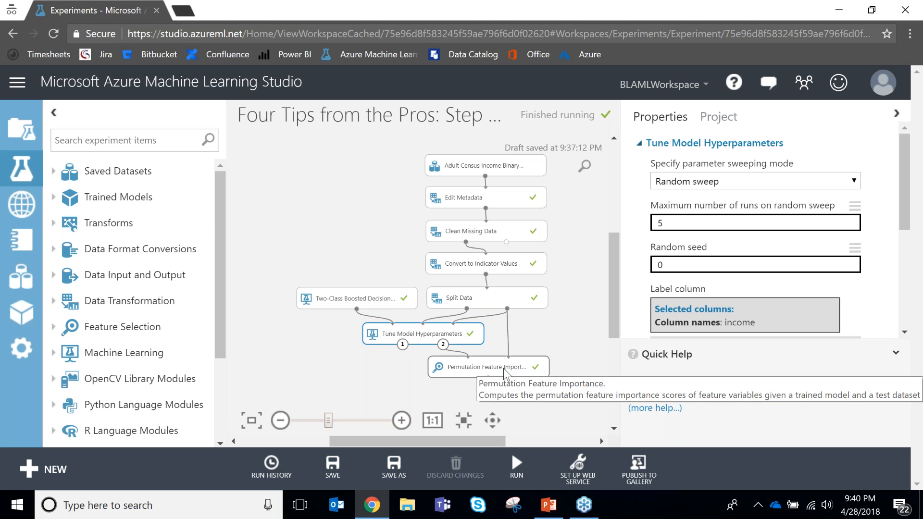
Visualize the feature importance output of the Permutation Feature Importance module.
right_click(519, 373)
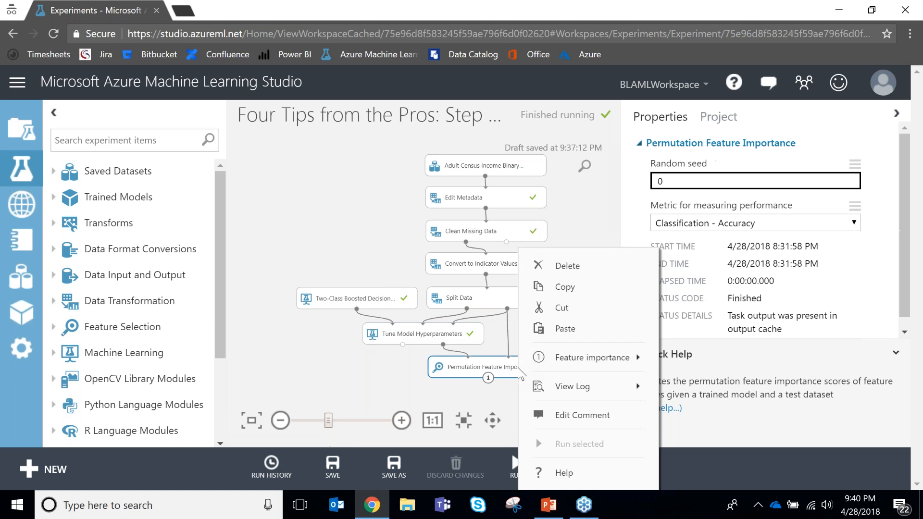
mouse_move(601, 355)
click(715, 299)
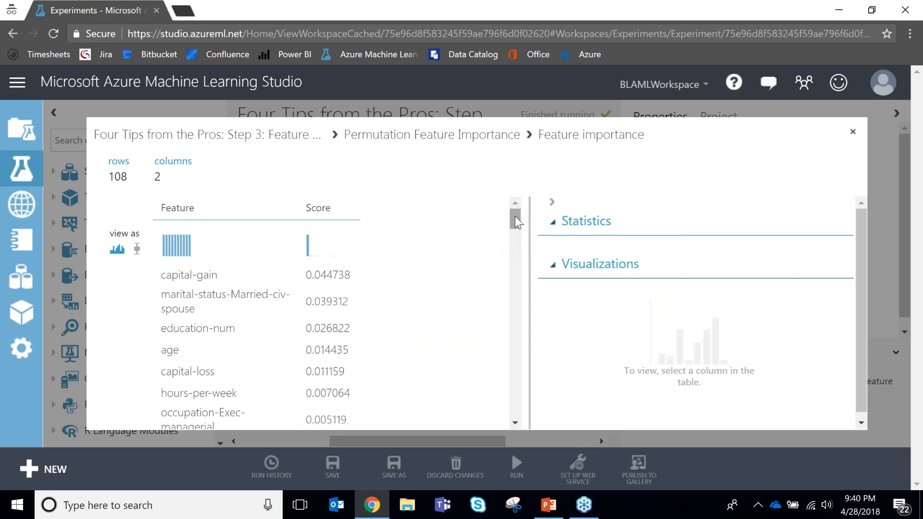
mouse_move(515, 217)
mouse_down()
mouse_move(515, 226)
mouse_move(515, 209)
mouse_up()
mouse_move(515, 213)
mouse_down()
mouse_move(516, 224)
mouse_move(515, 211)
mouse_up()
Highlight the highest-ranked features capital-gain, marital-status-Married-civ-spouse and education-num, and check the Score and Feature column statistics.
drag(204, 278, 161, 276)
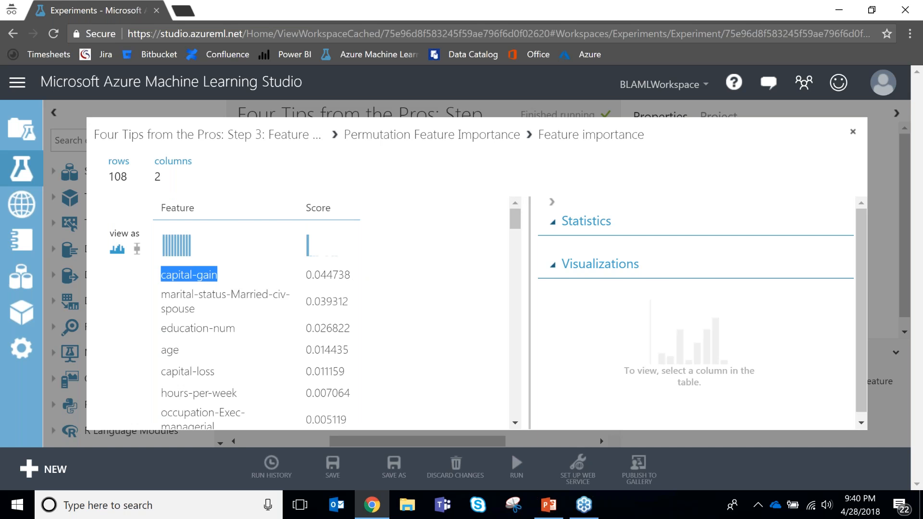
click(347, 271)
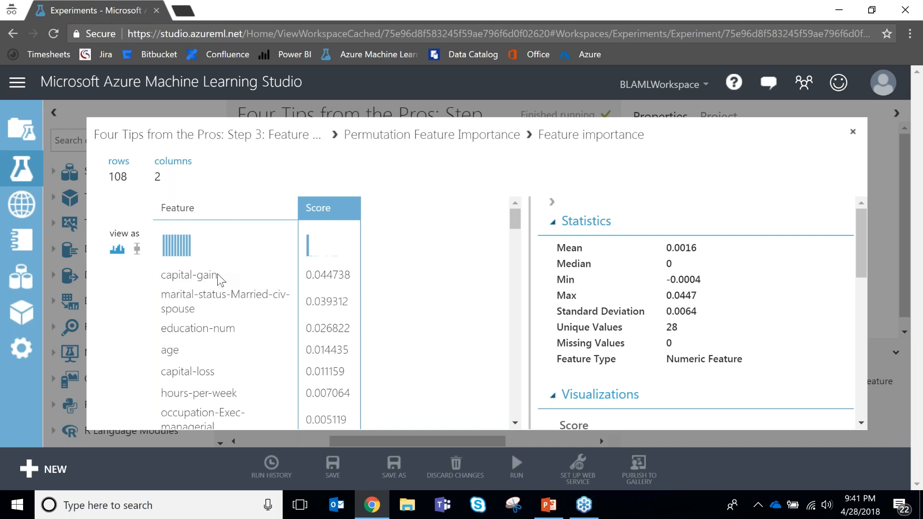
drag(218, 279, 150, 284)
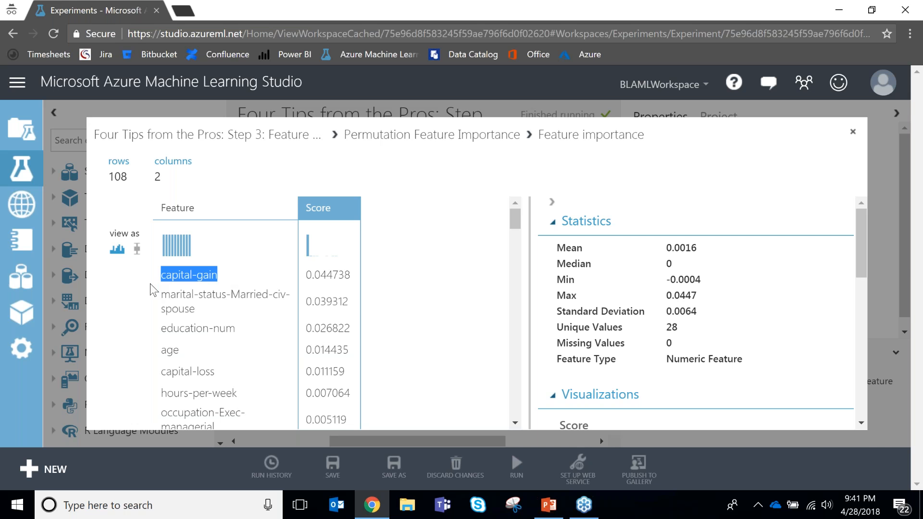
drag(199, 308, 157, 296)
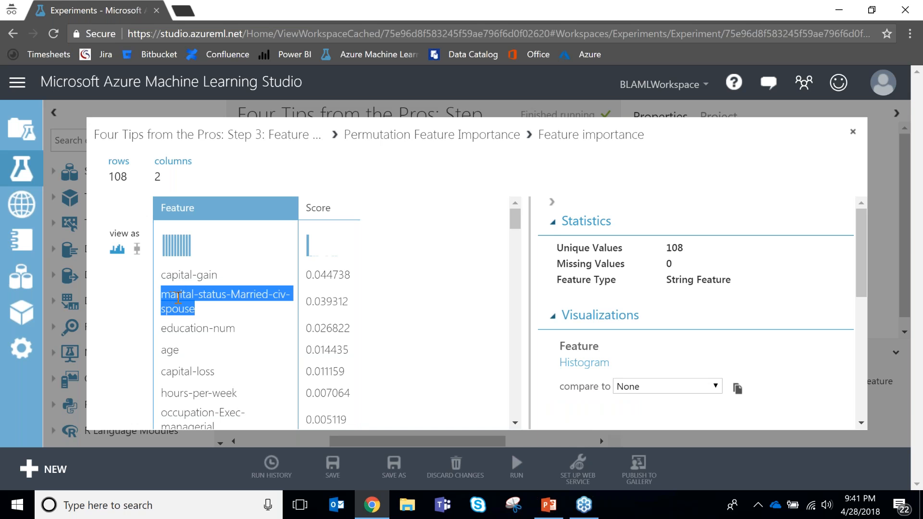
drag(236, 328, 161, 339)
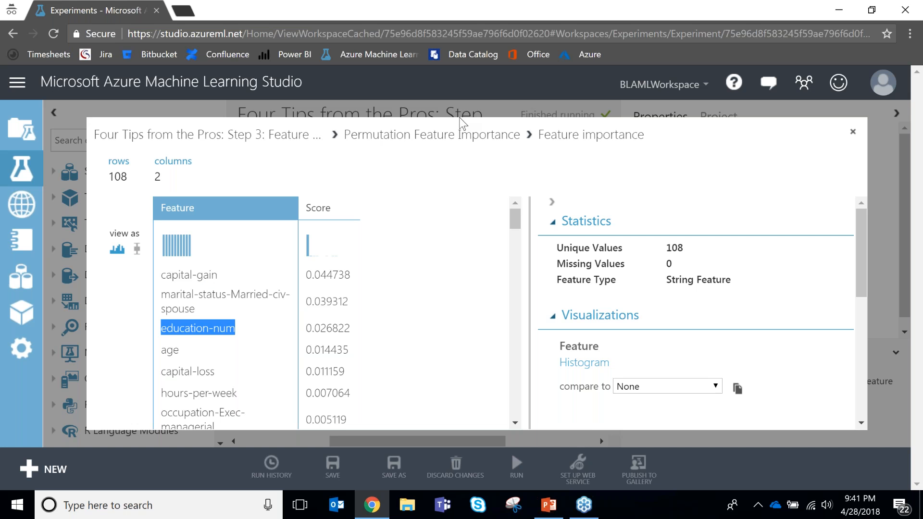
drag(518, 216, 516, 219)
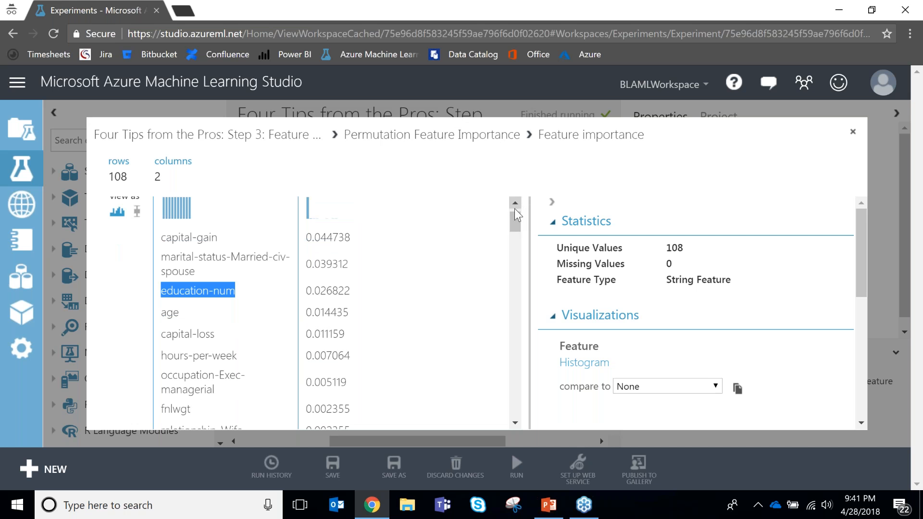
Examine the native-country features at the end of the importance list, and highlight the features with positive scores up to the first row.
drag(516, 226, 513, 420)
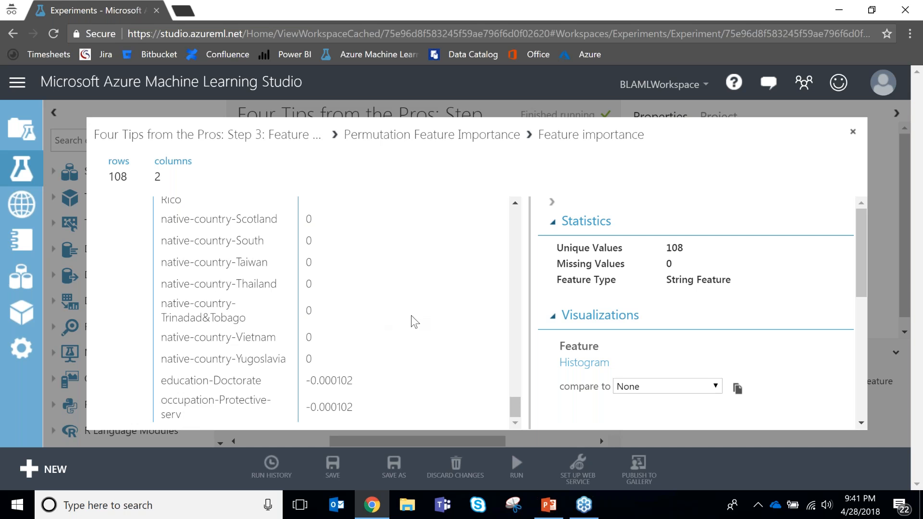
drag(287, 362, 183, 218)
scroll(232, 244, up, 7)
scroll(237, 246, up, 10)
scroll(236, 256, up, 7)
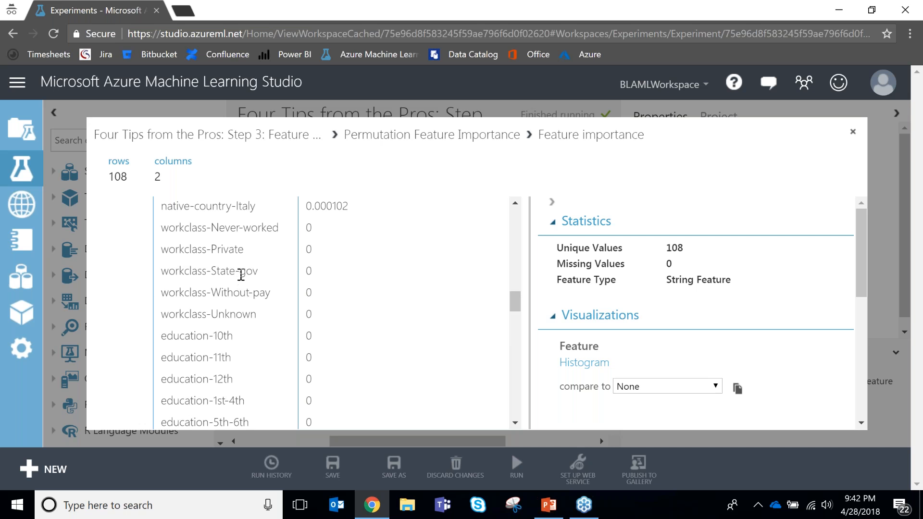
scroll(357, 311, up, 3)
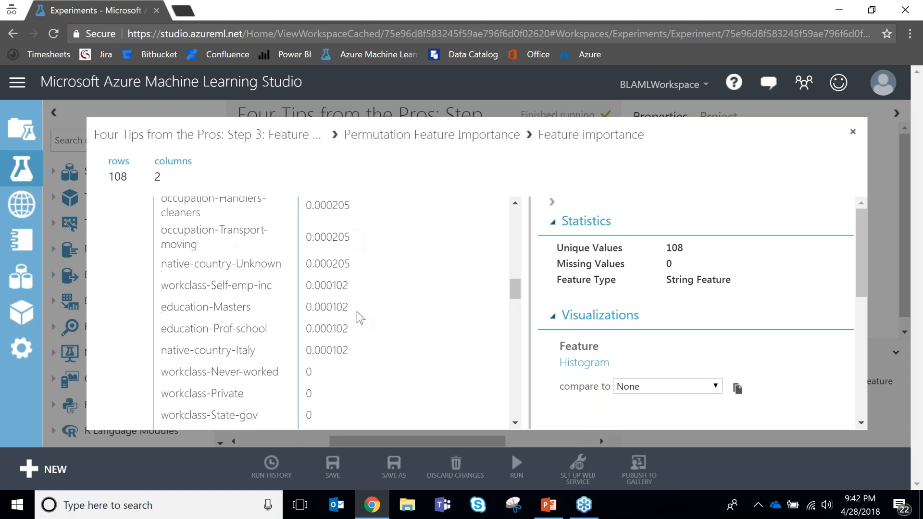
drag(360, 347, 165, 135)
click(382, 314)
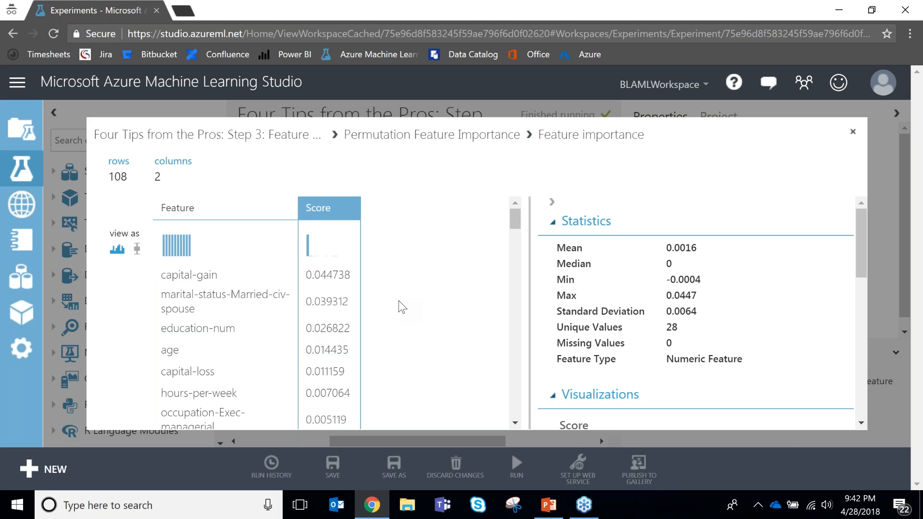
Examine the zero-score features from workclass-Never-worked to the end of the importance list, and close the visualization.
scroll(388, 332, down, 10)
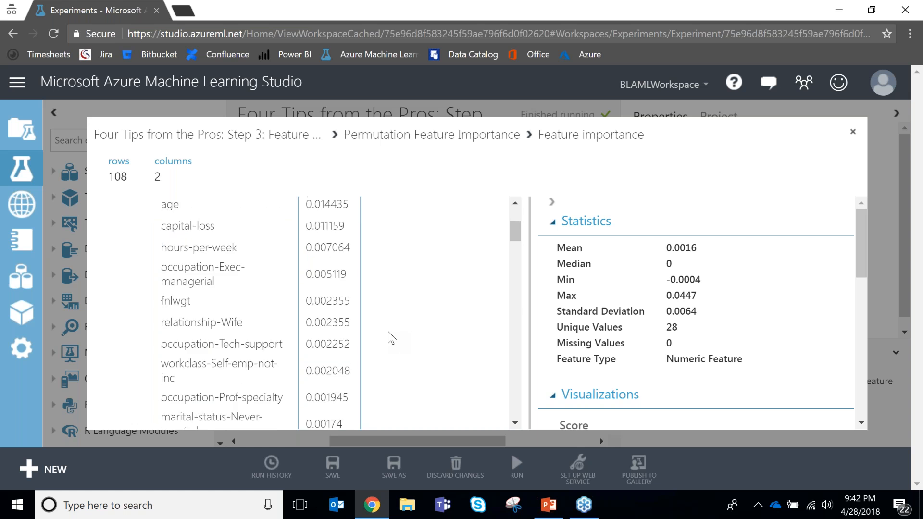
scroll(396, 315, down, 8)
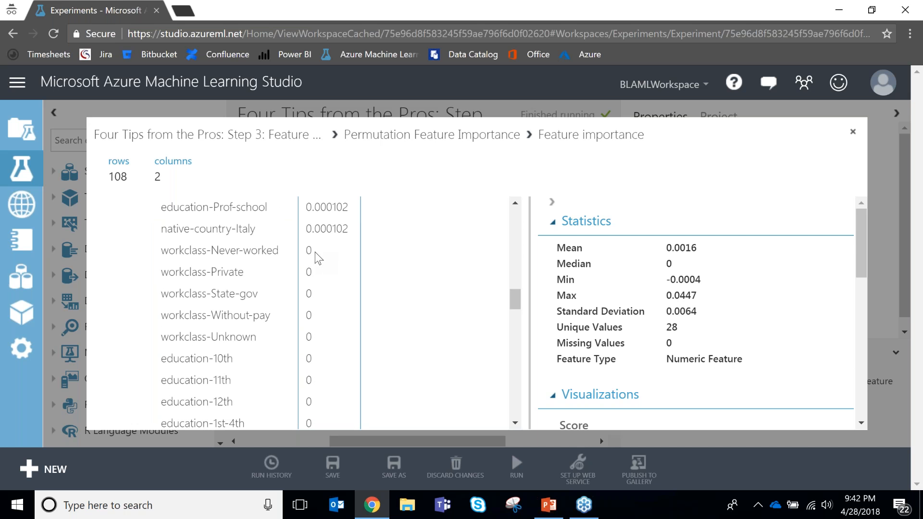
drag(313, 252, 161, 253)
click(325, 251)
right_click(342, 244)
click(252, 265)
click(171, 254)
scroll(329, 288, down, 5)
scroll(331, 291, down, 15)
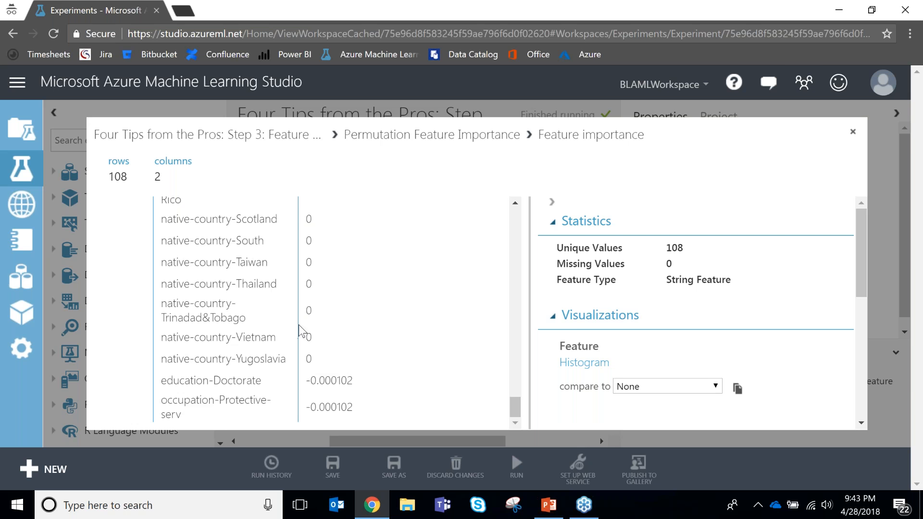
click(856, 135)
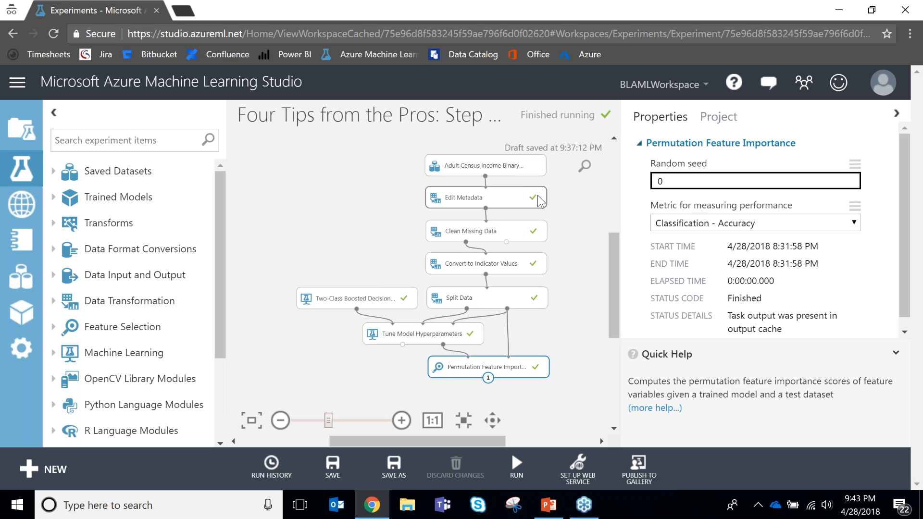
Switch to the PowerPoint presentation and start the slide show from the Demo!!! slide.
click(426, 336)
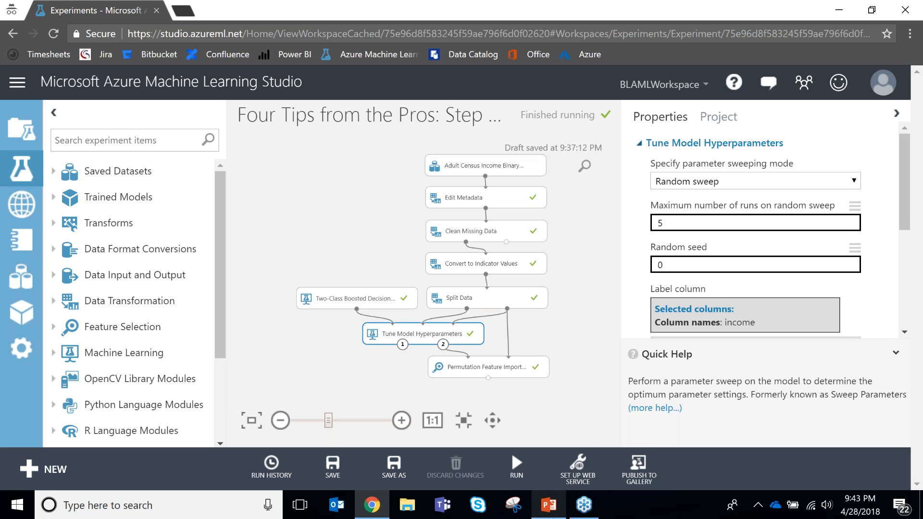
click(556, 499)
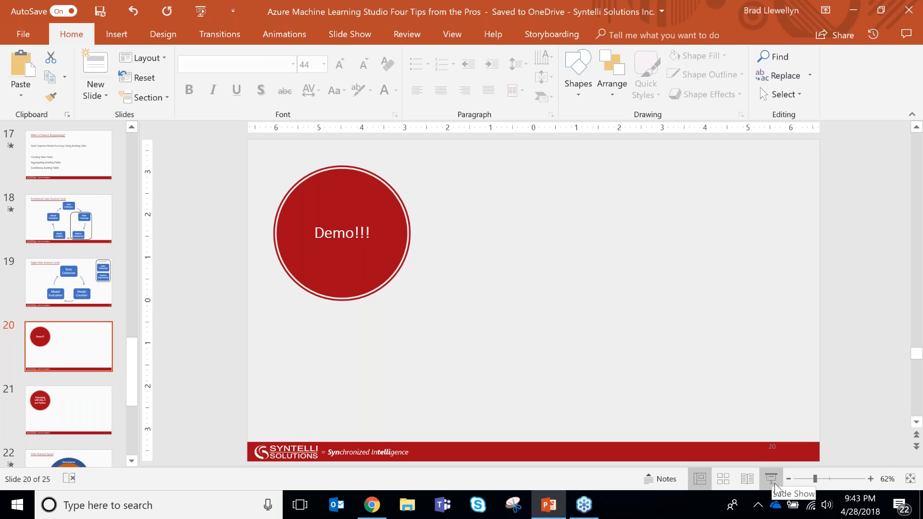
click(771, 479)
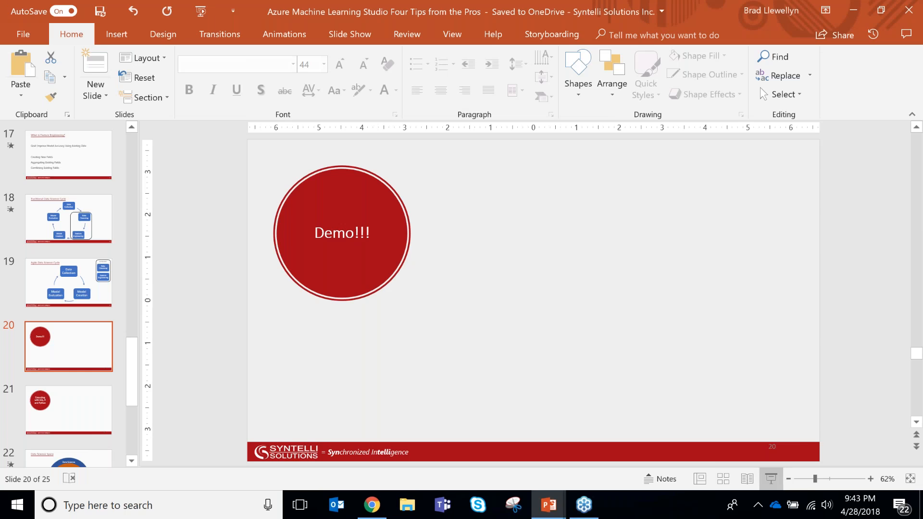
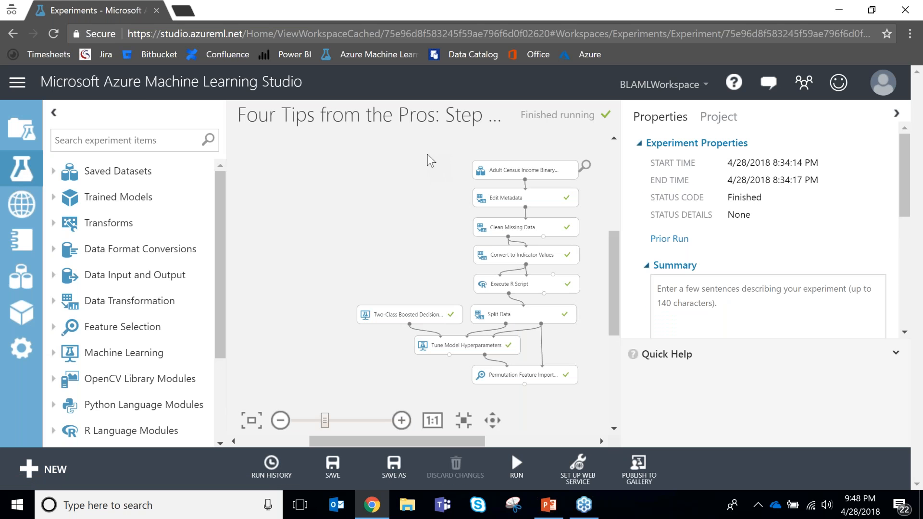
Check the Permutation Feature Importance settings and open the Execute R Script module's code in the enlarged script editor.
click(541, 373)
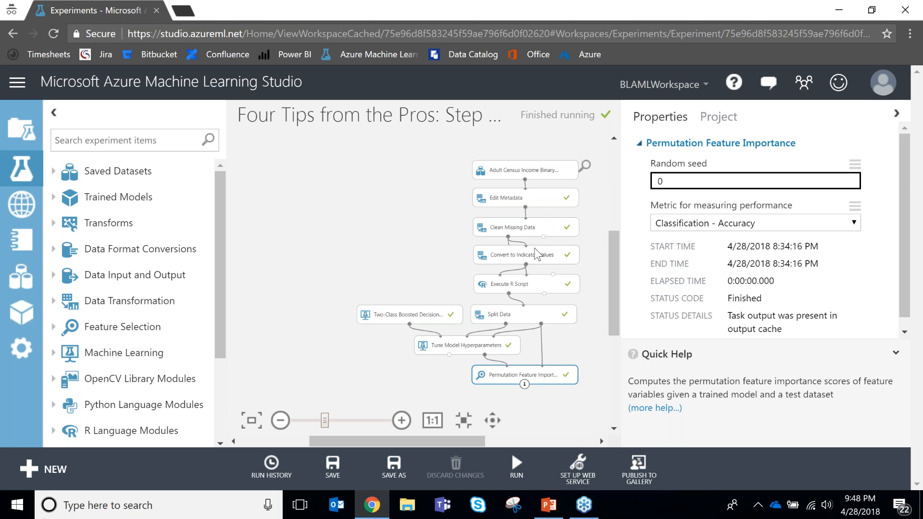
click(528, 289)
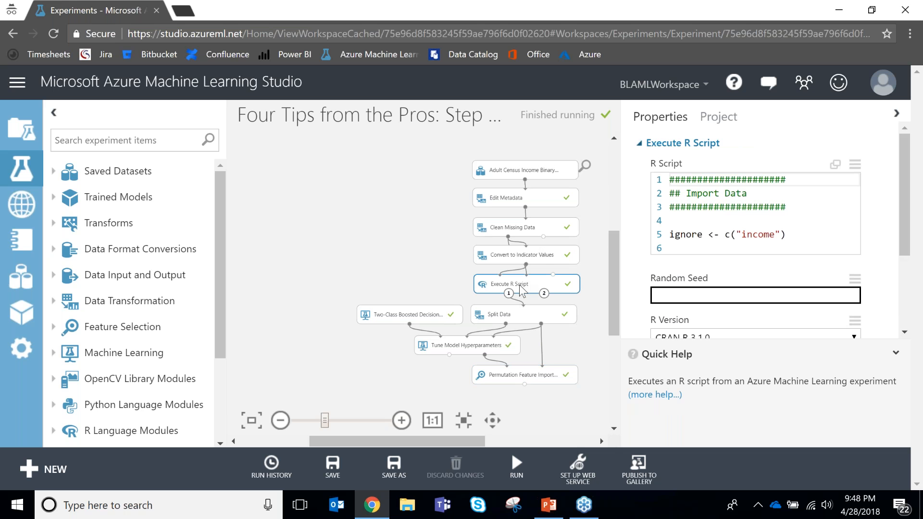
click(835, 164)
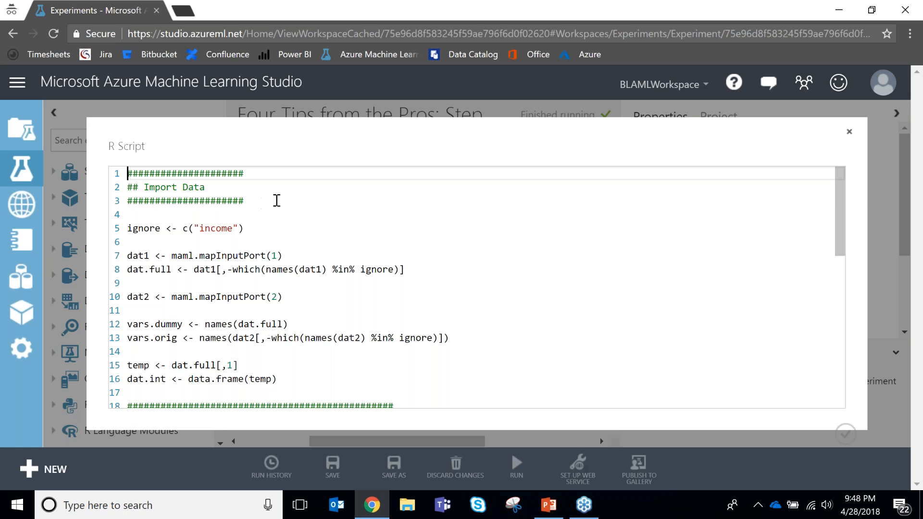
Review the R script from Import Data through the variable combination loop to Outputs Data, and close the script editor.
scroll(279, 192, down, 5)
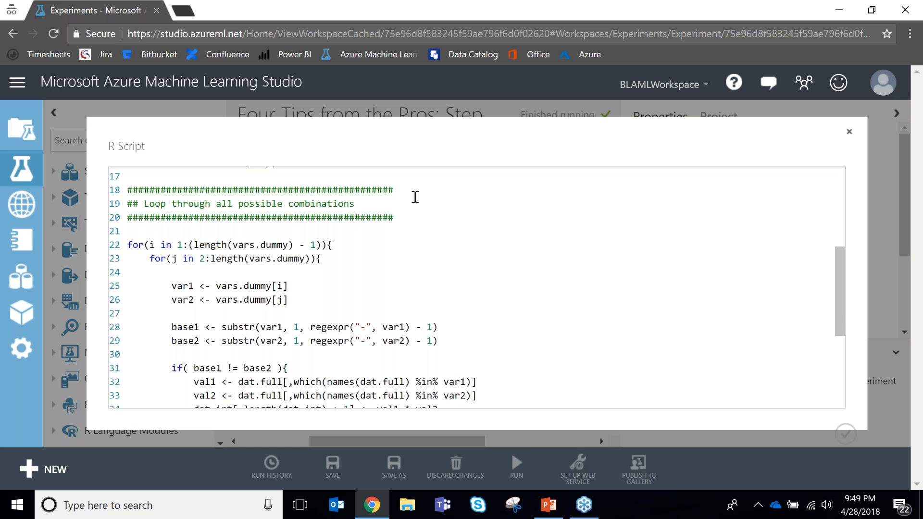
click(335, 261)
scroll(355, 260, down, 3)
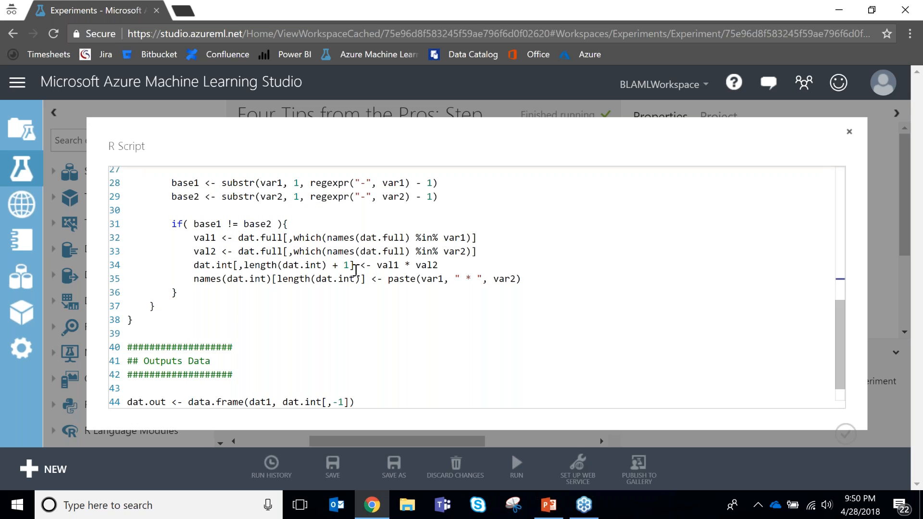
scroll(356, 271, down, 1)
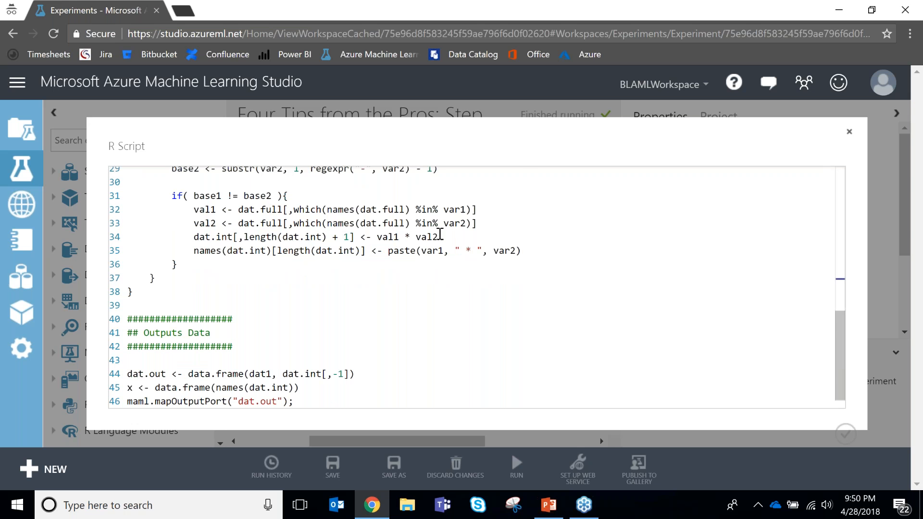
click(378, 237)
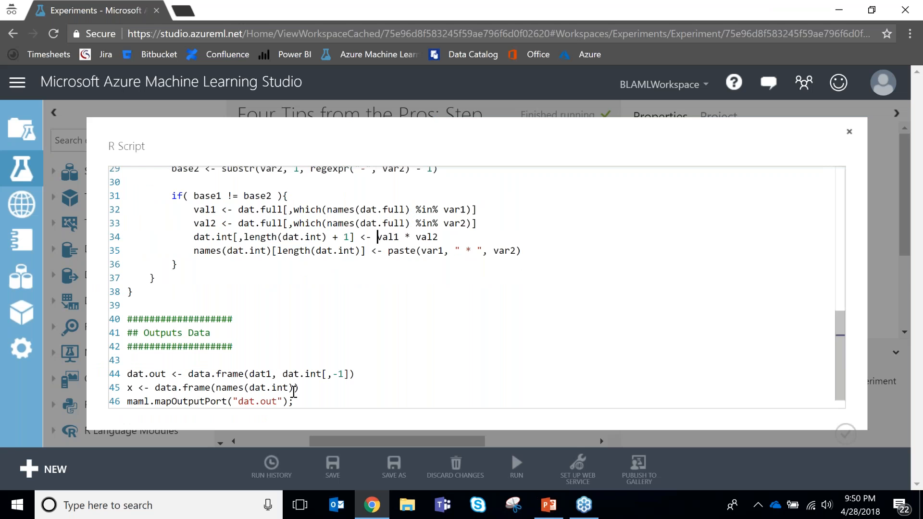
click(303, 402)
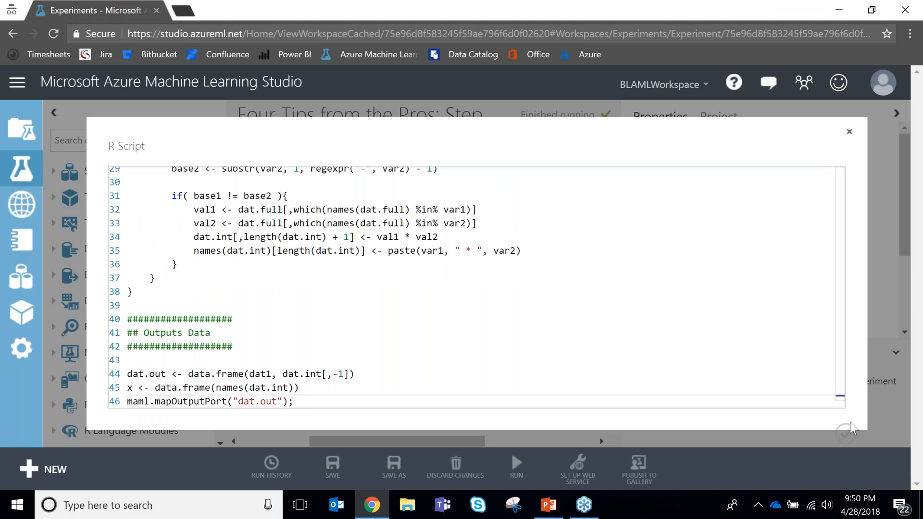
click(851, 137)
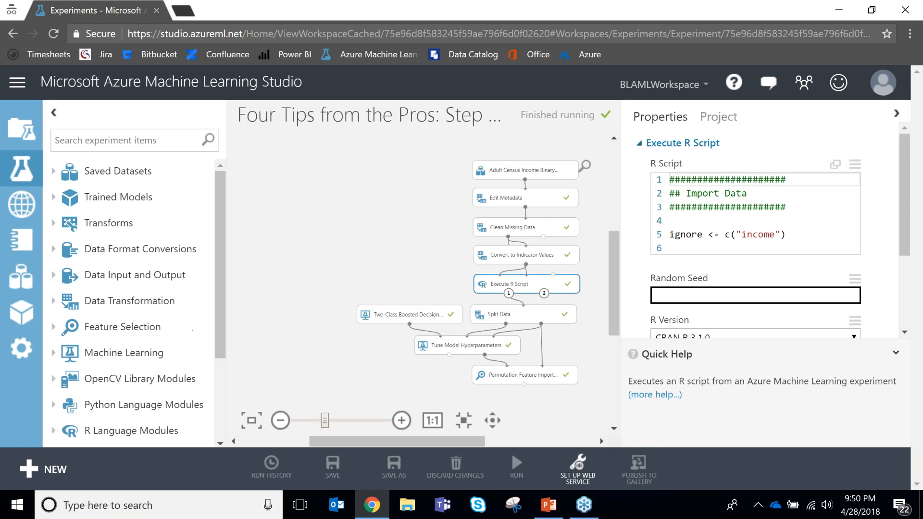
Visualize the Execute R Script module's Result Dataset, check its row and column counts, and close the visualization.
right_click(541, 280)
mouse_move(631, 342)
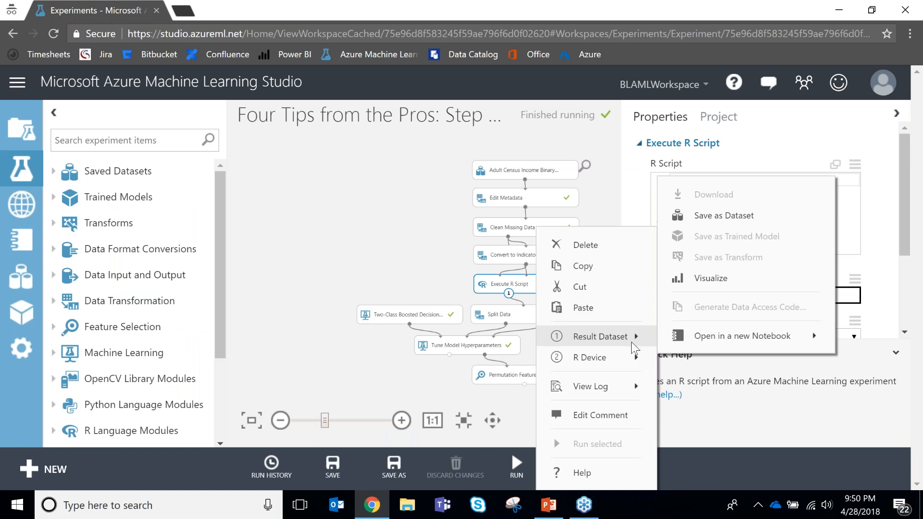
click(734, 281)
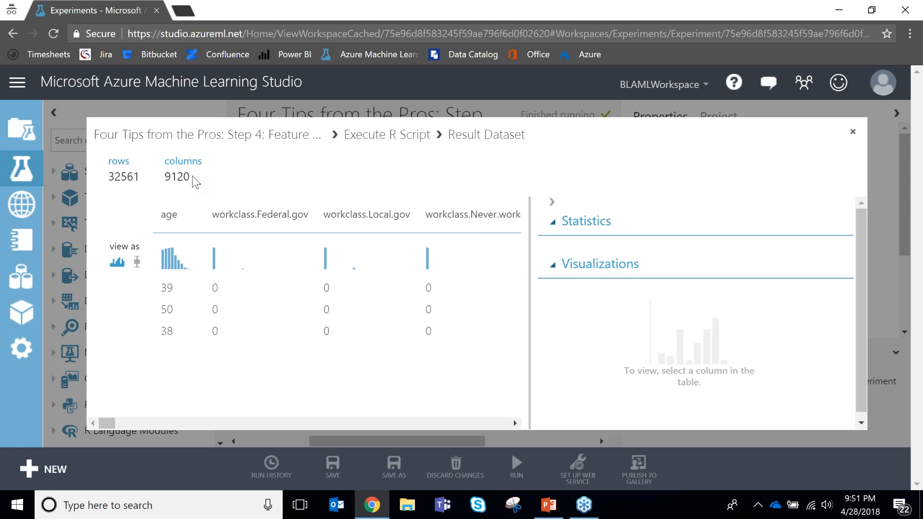
click(856, 133)
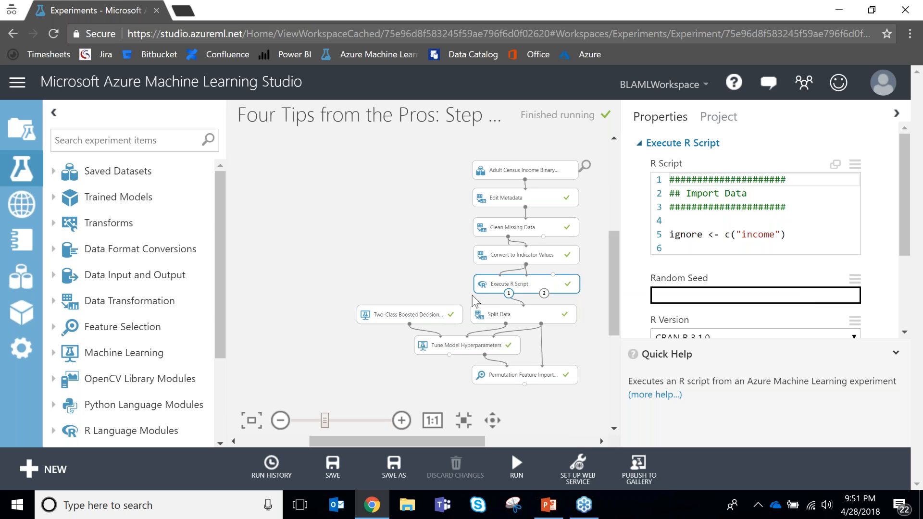
Check the settings of the Tune Model Hyperparameters, Permutation Feature Importance, Execute R Script and Clean Missing Data modules.
click(462, 340)
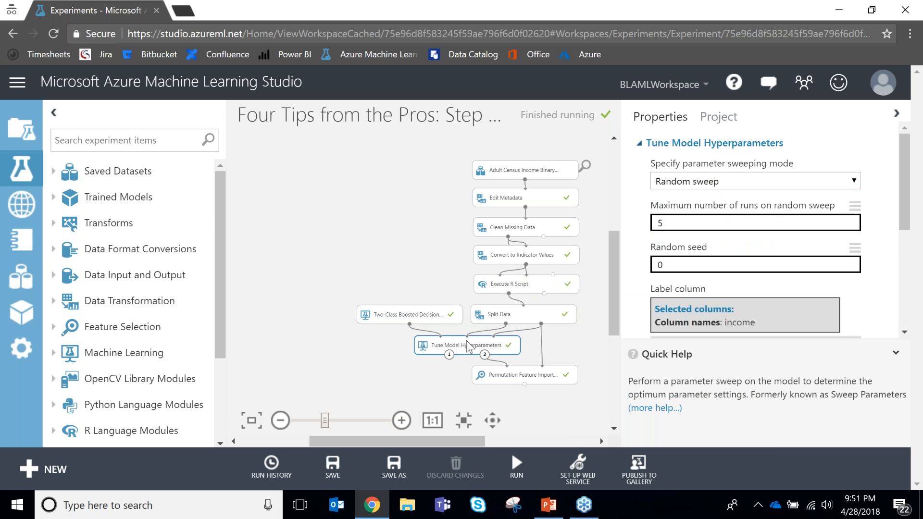
click(500, 378)
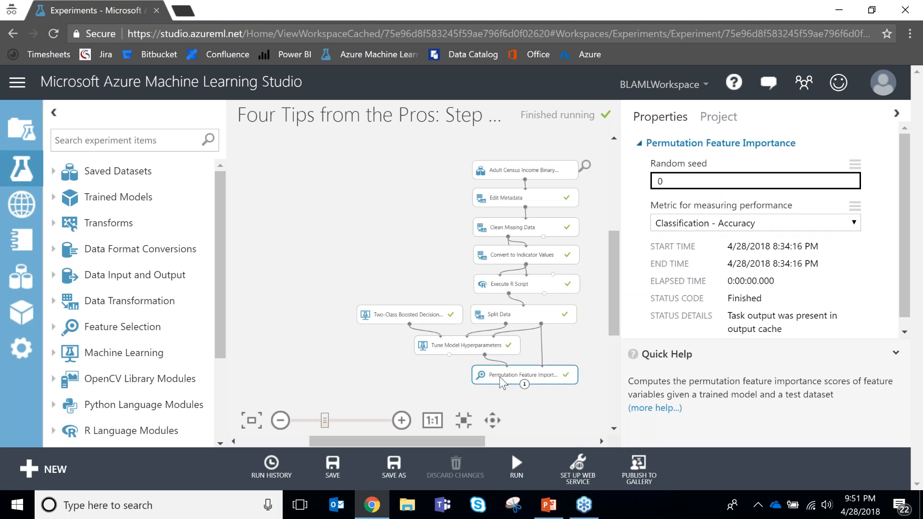
click(522, 283)
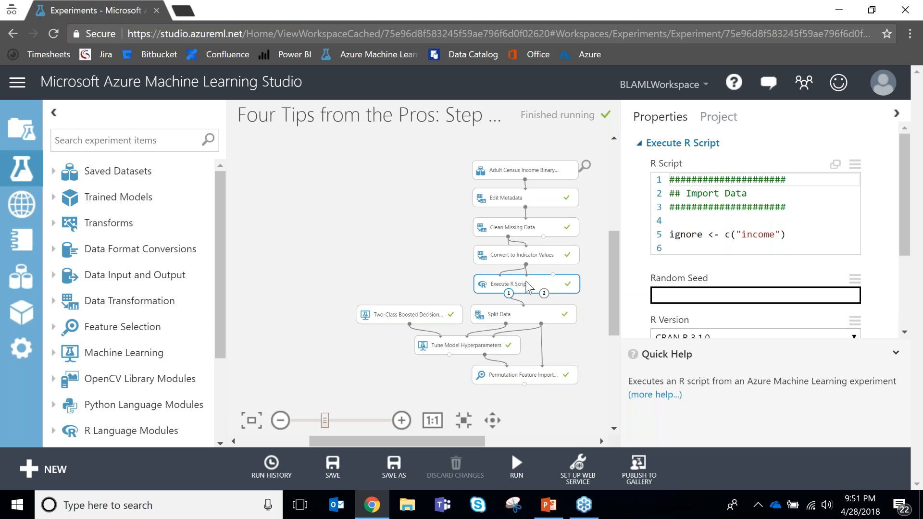
click(538, 230)
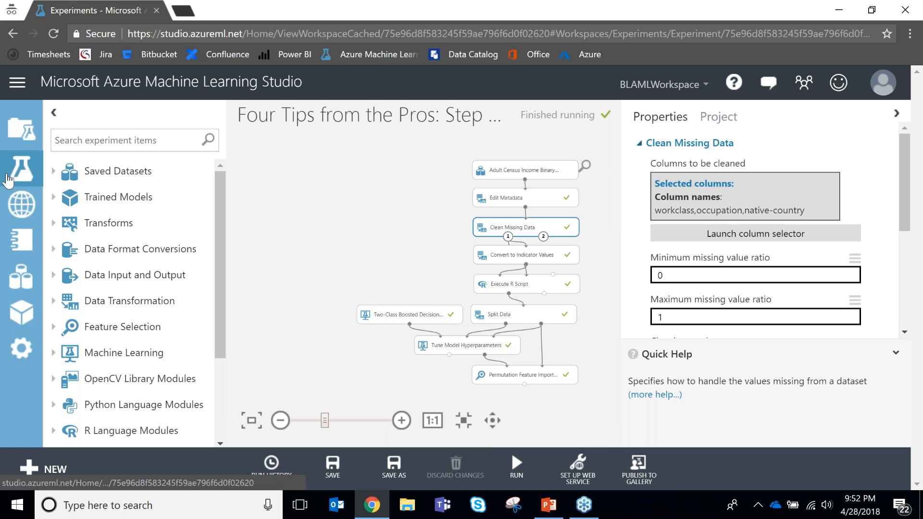
Open the "Four Tips from the Pros: Step 5: Complete" experiment and inspect its data preparation modules from the census dataset to Split Data.
click(21, 169)
click(289, 211)
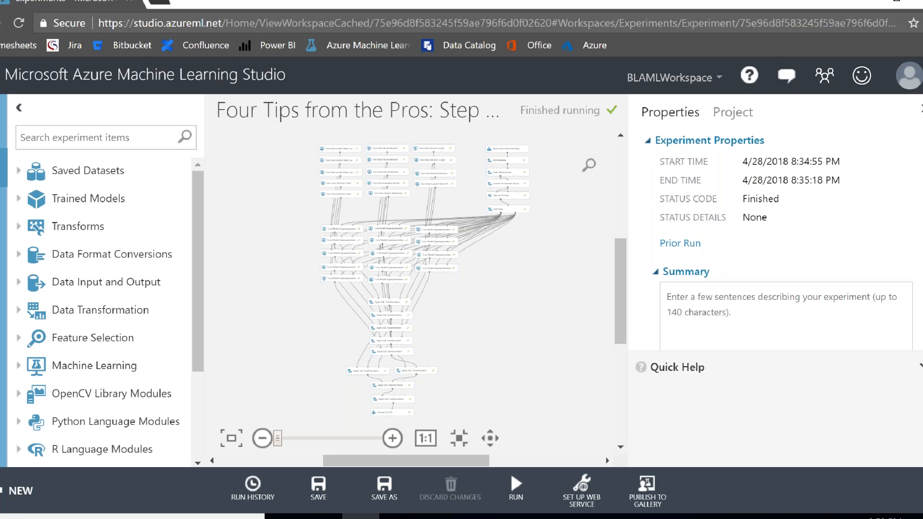
click(402, 420)
click(403, 422)
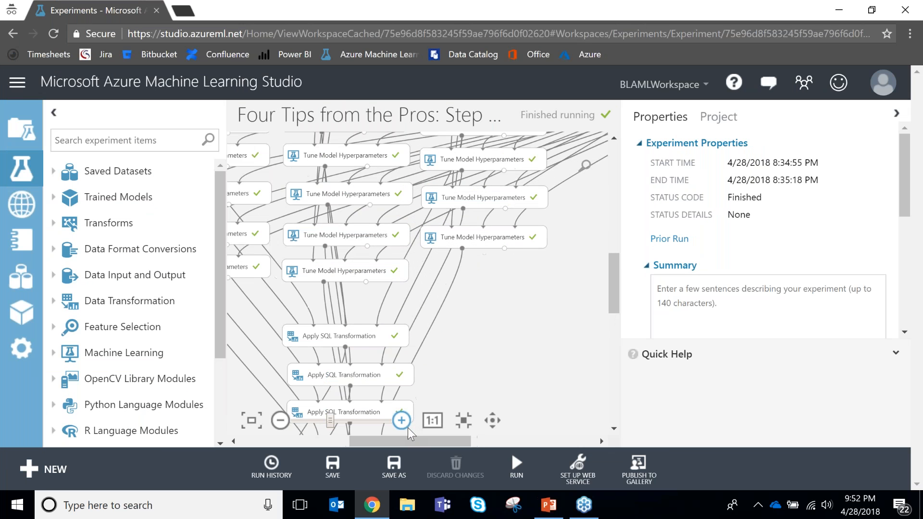
drag(618, 284, 610, 218)
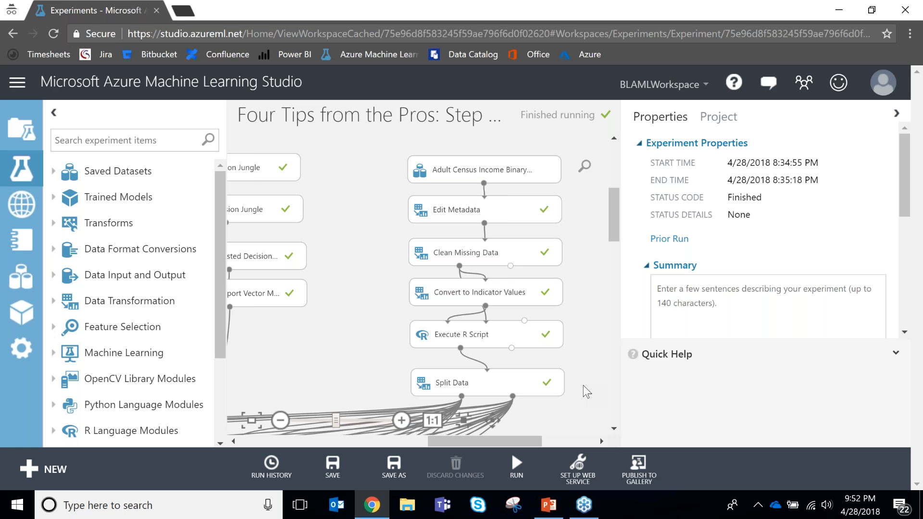
Examine the columns of two-class algorithm modules, including Locally-Deep Support Vector Machine, Neural Network and Decision Jungle.
drag(534, 437, 334, 416)
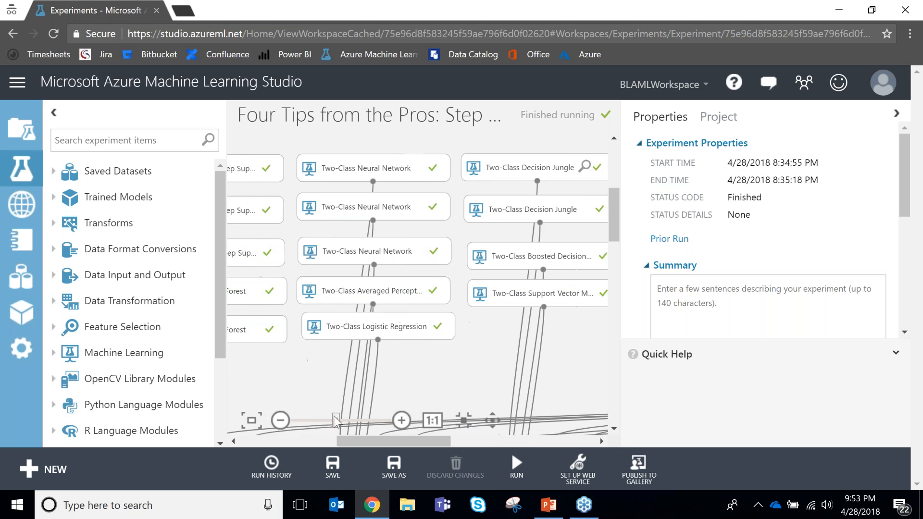
click(280, 421)
click(281, 421)
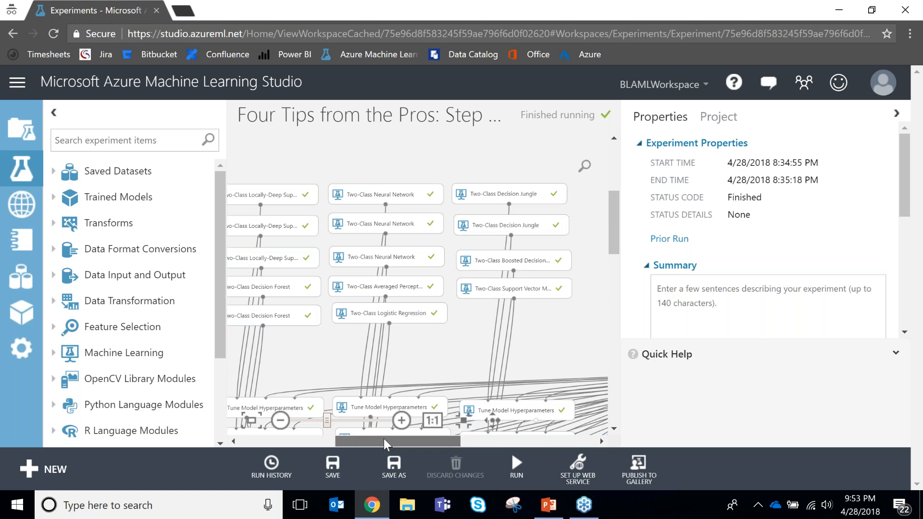
drag(384, 439, 376, 438)
right_click(371, 434)
click(328, 356)
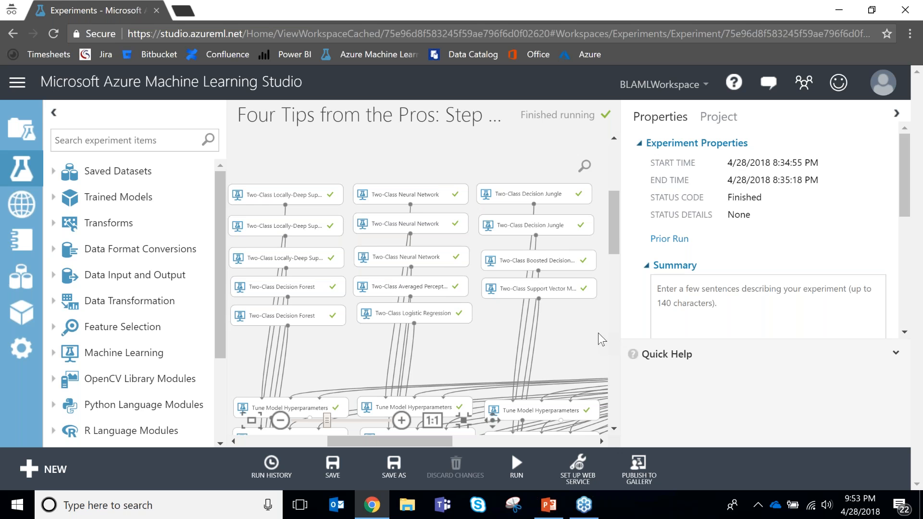
Inspect the first Two-Class Locally-Deep Support Vector Machine module's parameters and its feature normalizer options, keep Binning normalizer, and deselect the module.
click(309, 192)
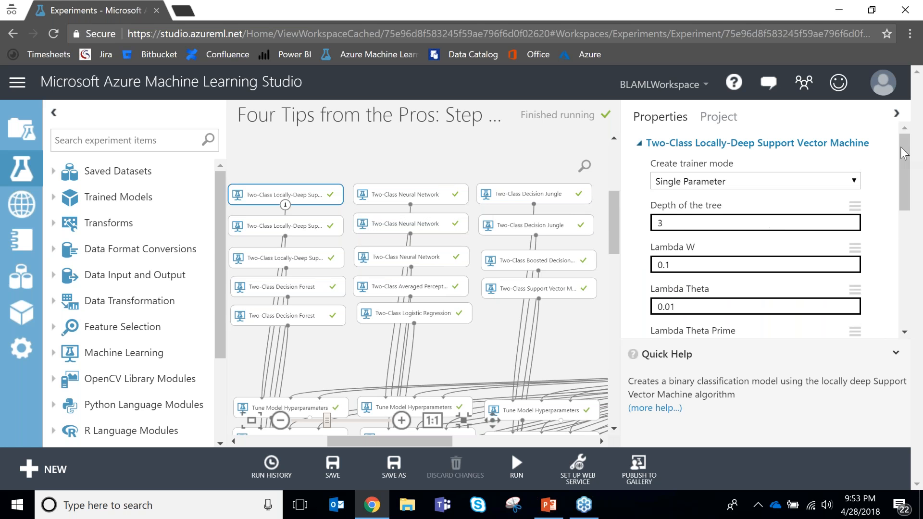
scroll(886, 288, down, 1)
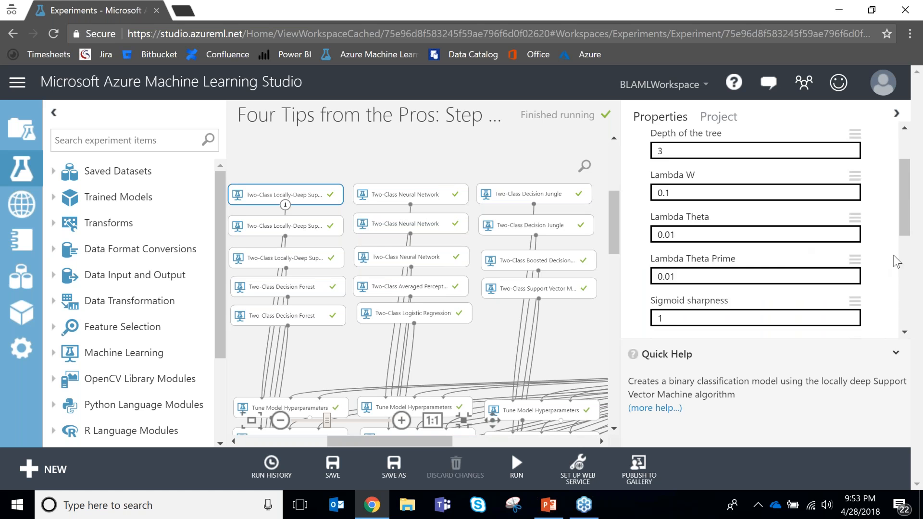
scroll(894, 255, down, 5)
click(855, 188)
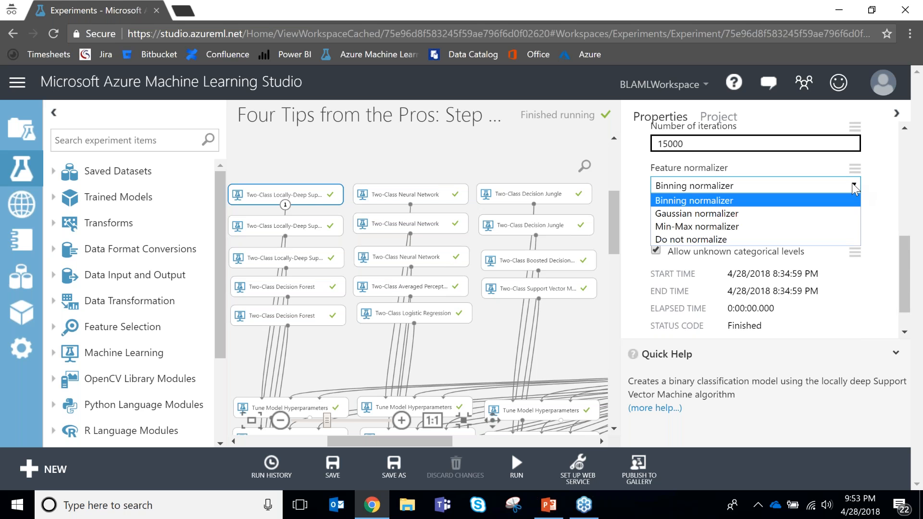
click(854, 185)
click(853, 185)
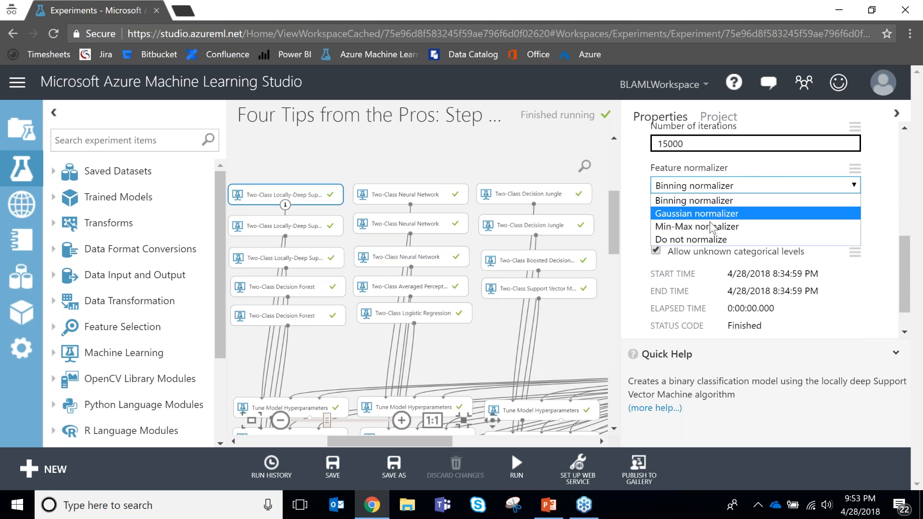
click(854, 183)
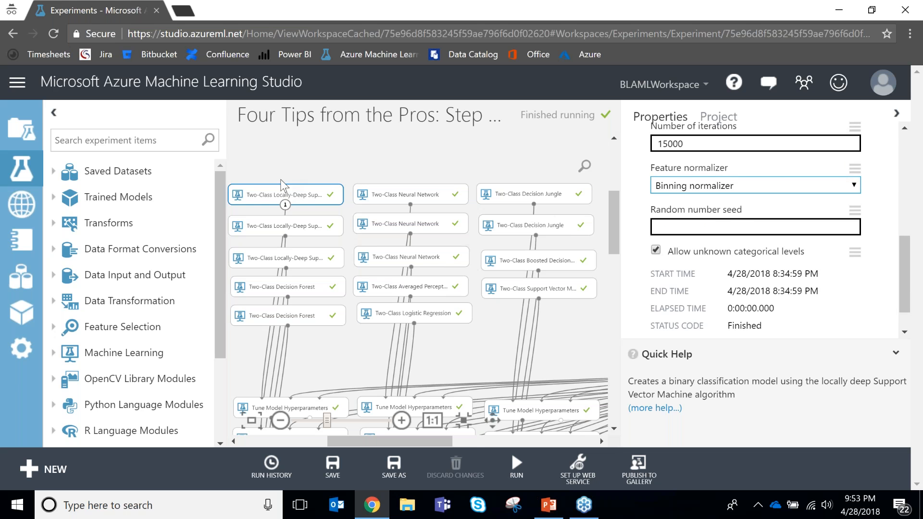
click(309, 169)
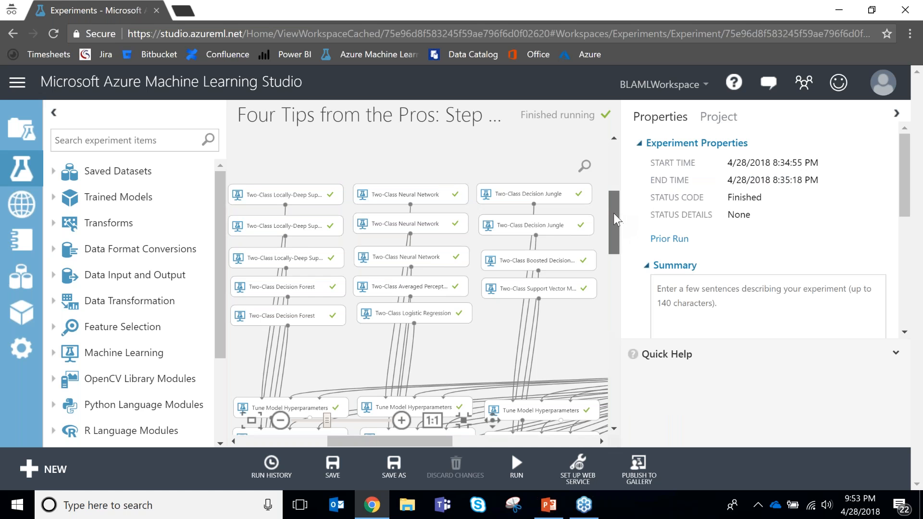
Check the parameter sweep settings of the first Tune Model Hyperparameters modules in the first two columns.
scroll(613, 212, up, 1)
drag(613, 212, 614, 259)
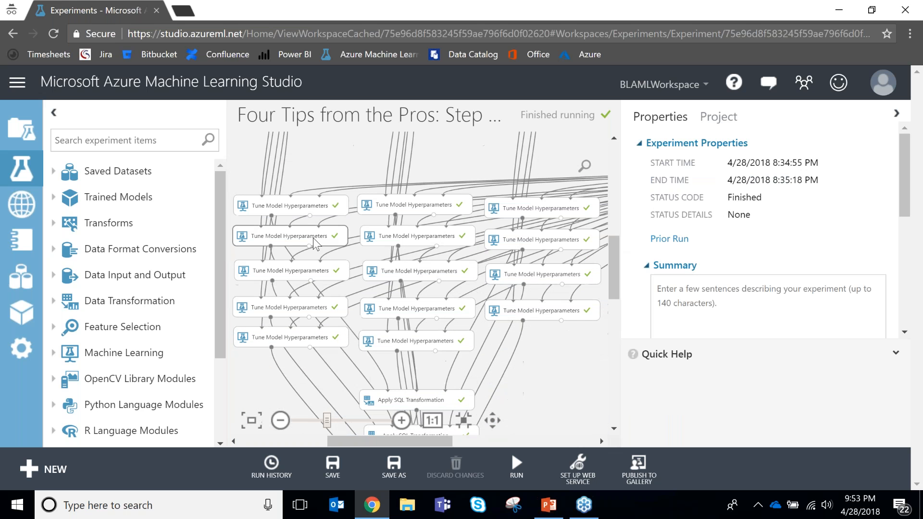
click(295, 211)
click(406, 205)
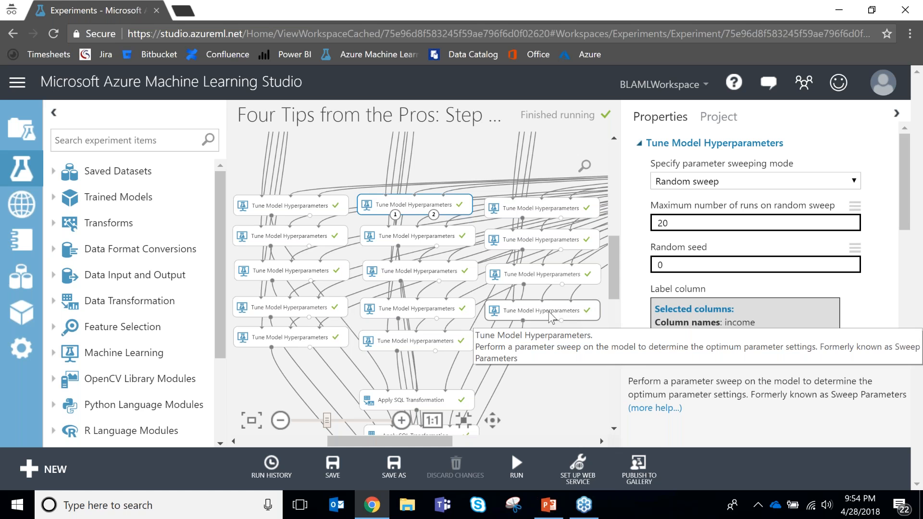
click(305, 209)
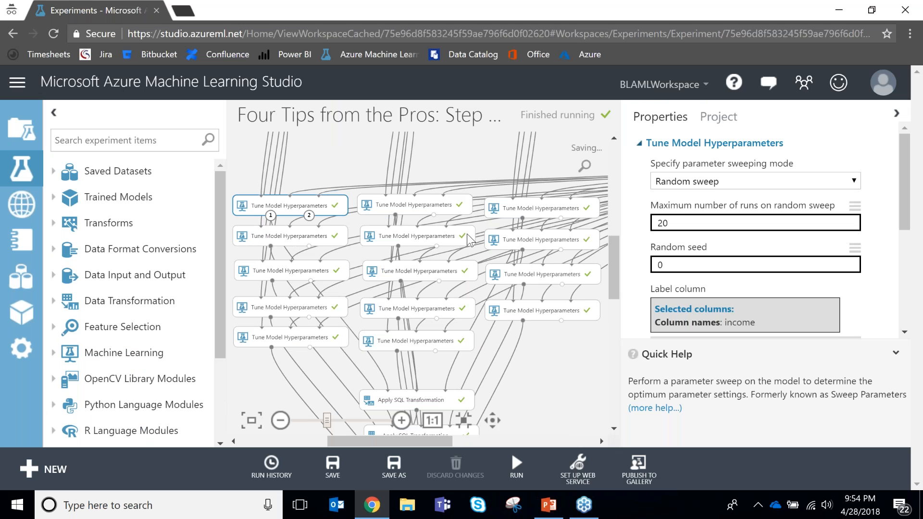
Read through the SQL query script of the uppermost Apply SQL Transformation module below the tuning modules, and deselect the module.
scroll(611, 255, down, 1)
scroll(610, 255, down, 1)
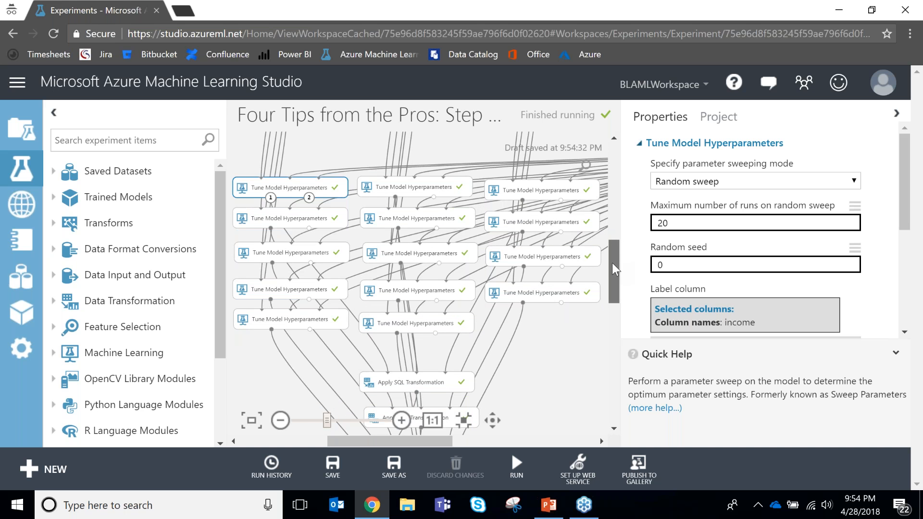
scroll(613, 262, down, 1)
scroll(612, 263, down, 1)
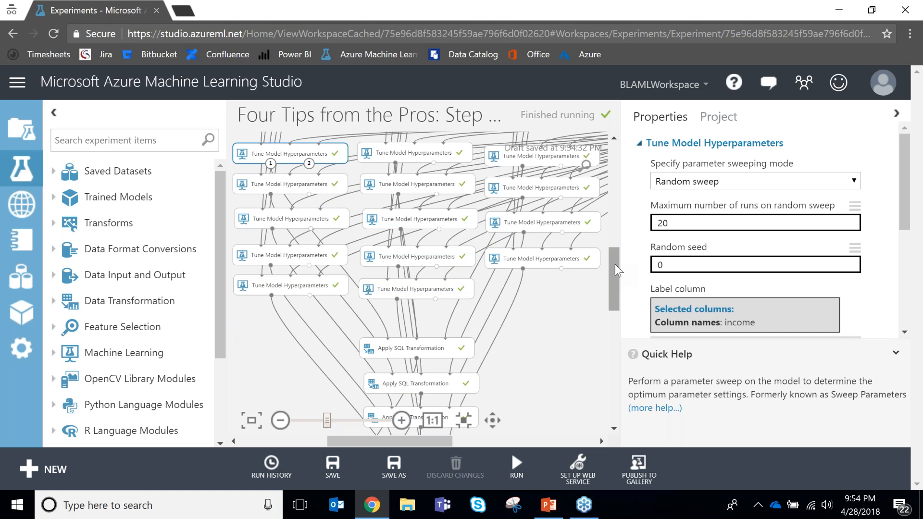
drag(618, 272, 623, 307)
click(448, 196)
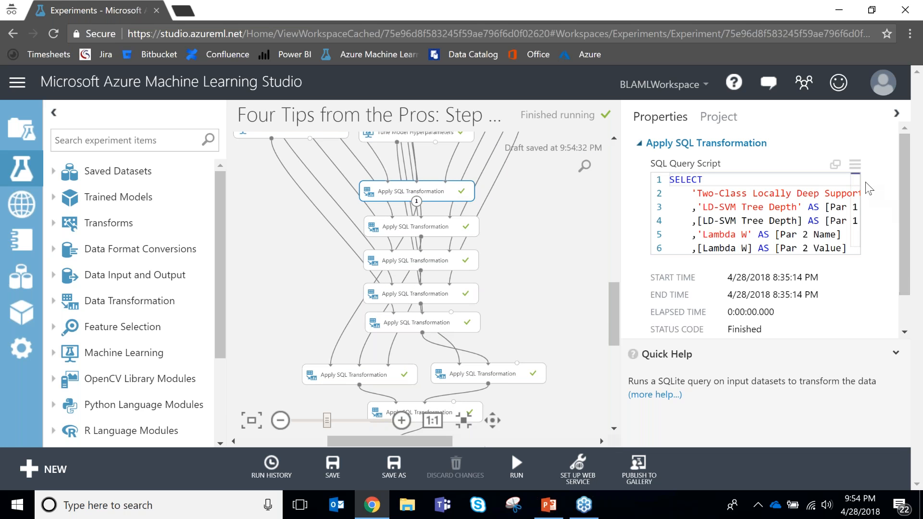
drag(855, 180, 853, 209)
click(816, 214)
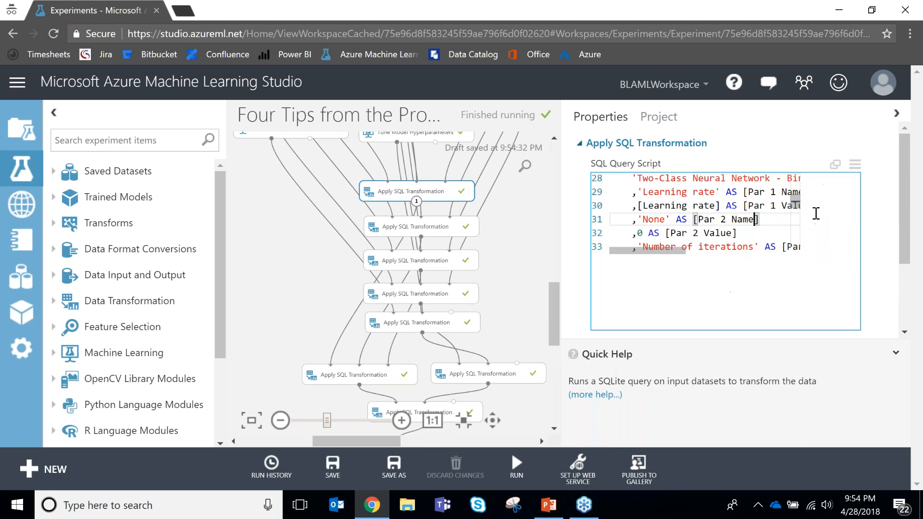
scroll(817, 214, down, 2)
click(334, 264)
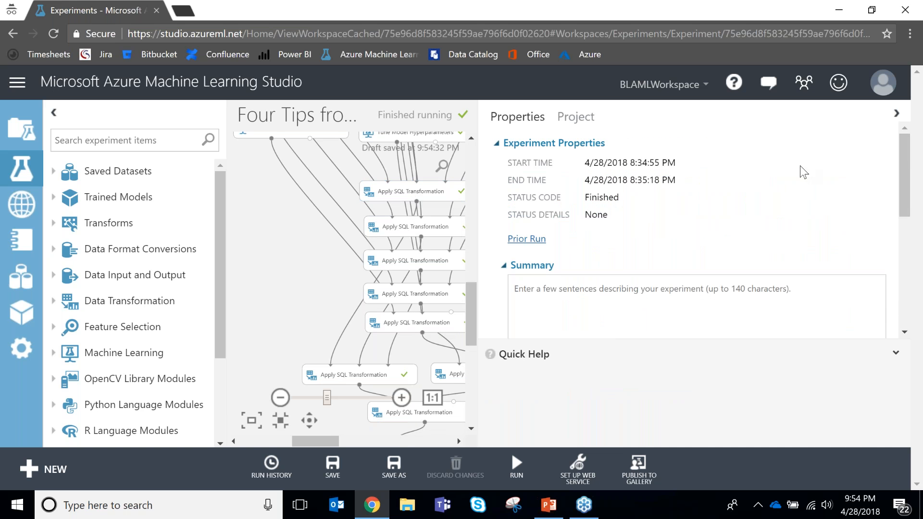
Hide the experiment properties and inspect the final Apply SQL Transformation modules leading to Convert to CSV.
click(896, 114)
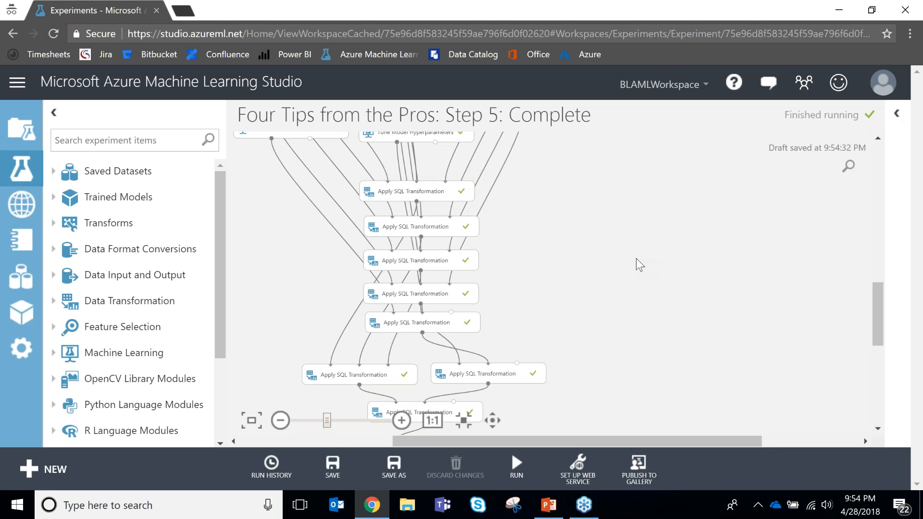
drag(878, 290, 878, 324)
scroll(584, 289, up, 5)
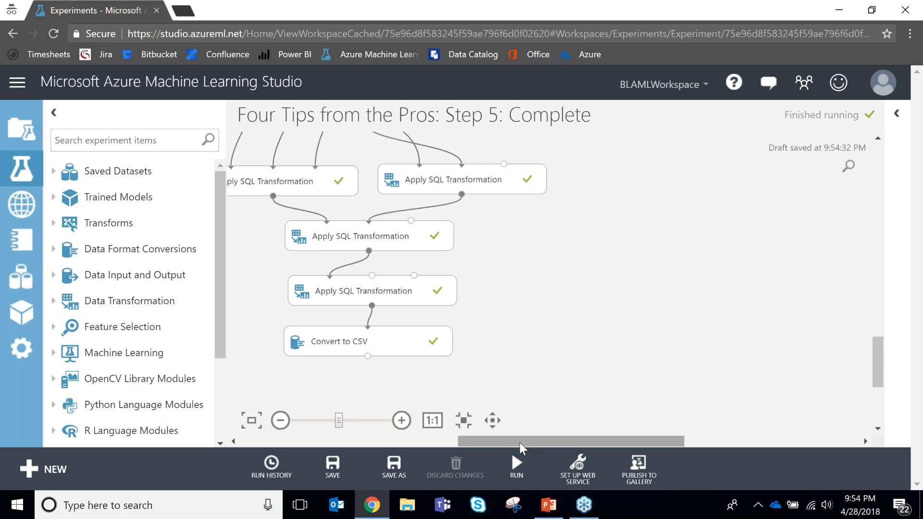
Visualize the results dataset of the last Apply SQL Transformation before Convert to CSV, select Model Type and collapse the statistics pane.
drag(509, 442, 468, 443)
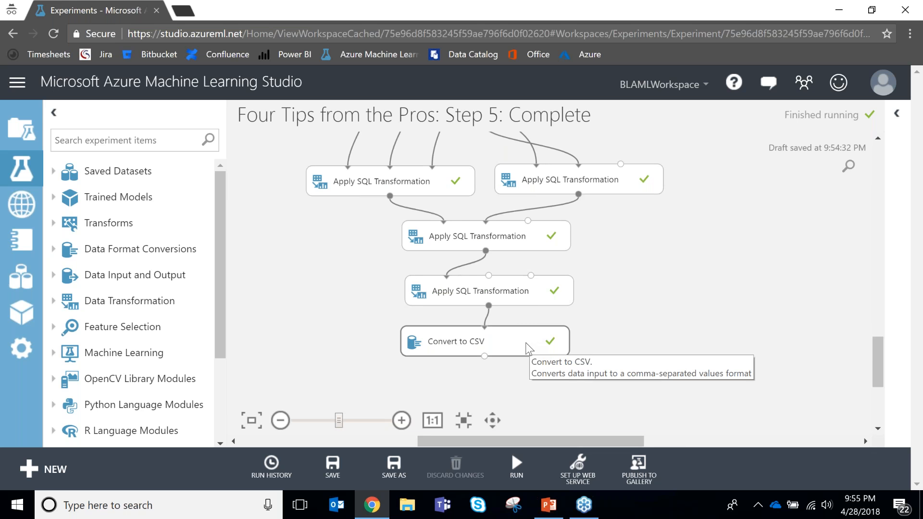
right_click(527, 287)
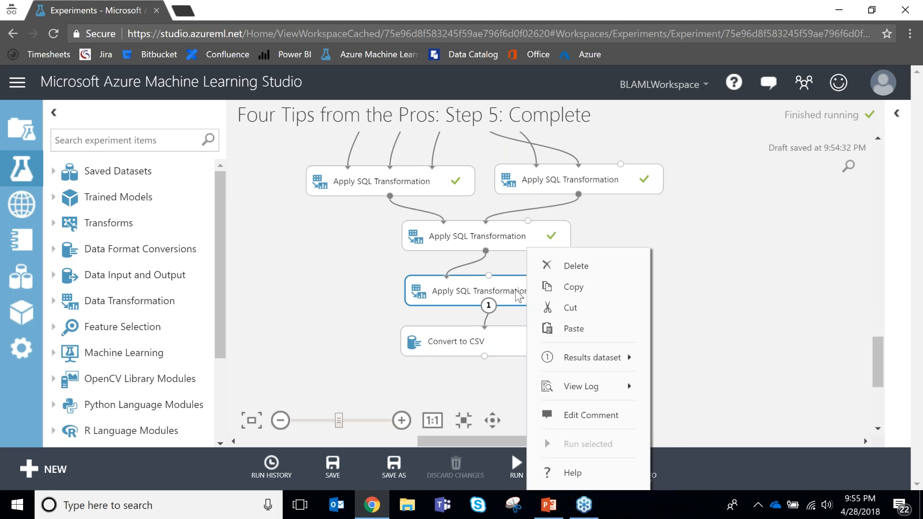
mouse_move(616, 366)
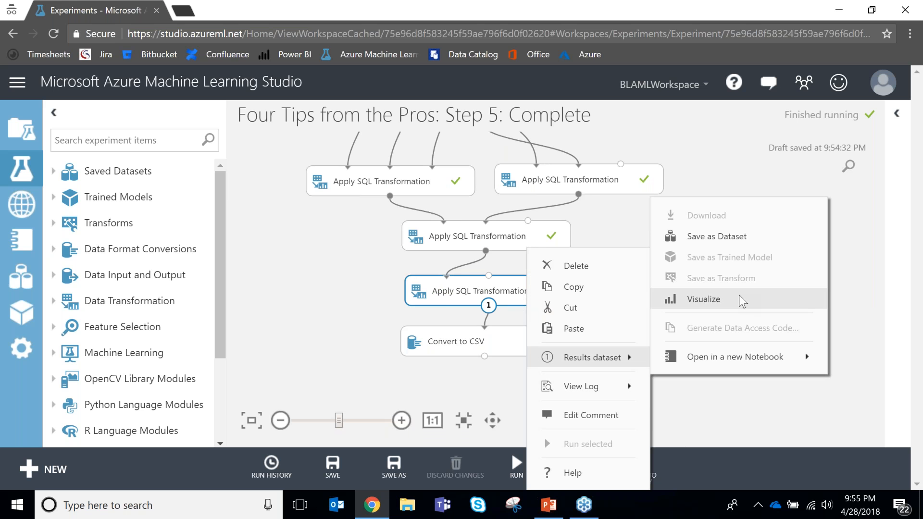
click(692, 299)
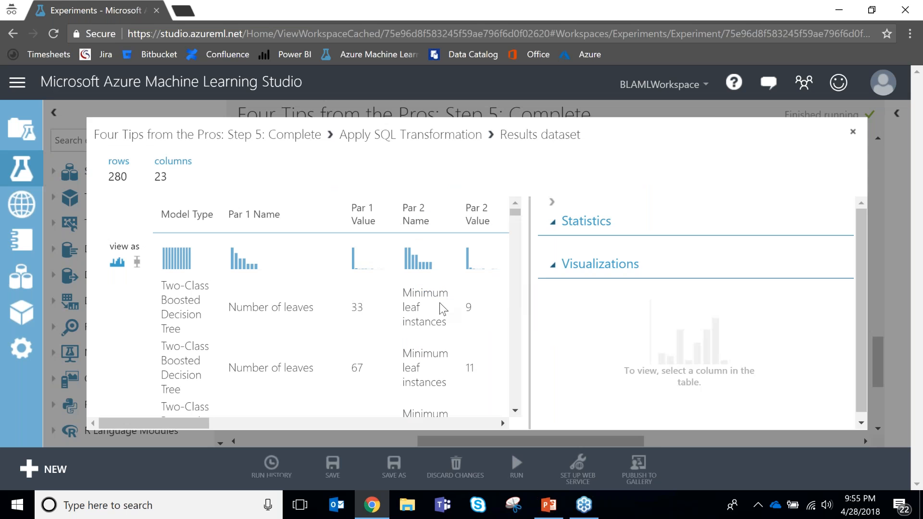
click(553, 202)
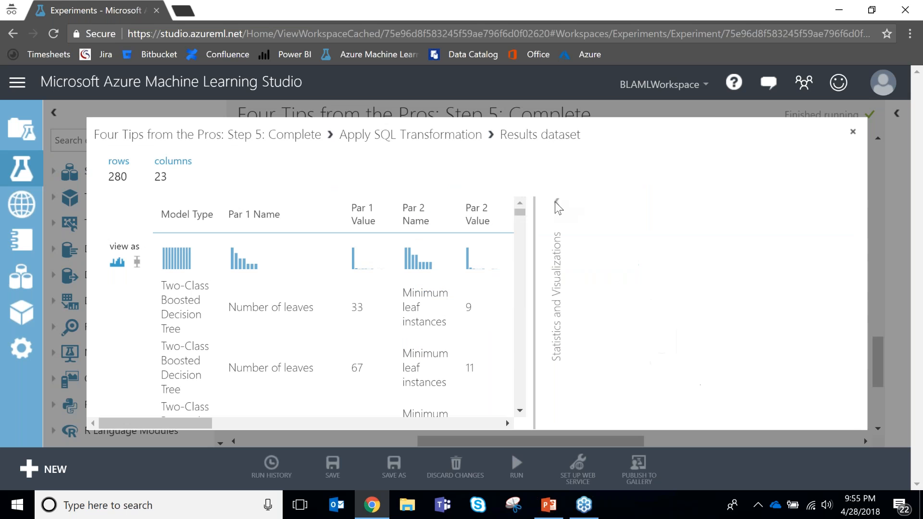
click(210, 303)
click(553, 203)
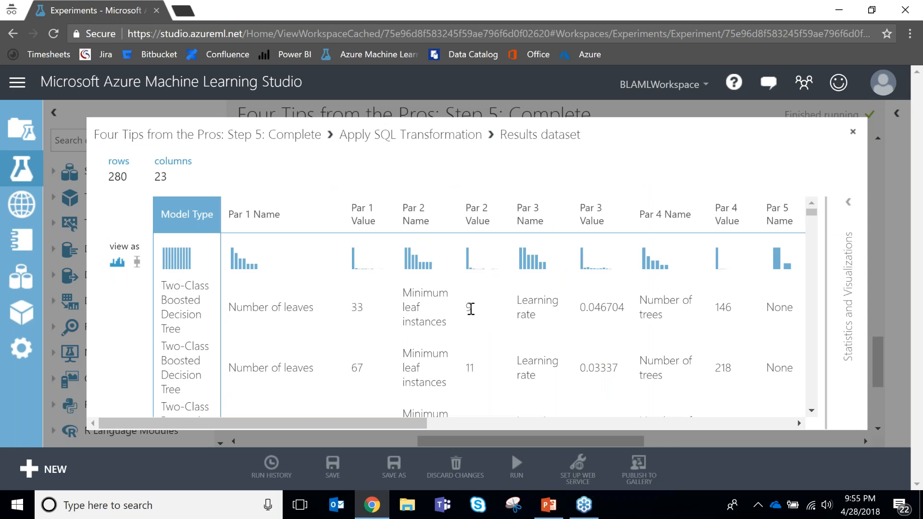
Review the parameter and metric columns across several rows of the results dataset, and close the visualization.
drag(379, 422, 690, 427)
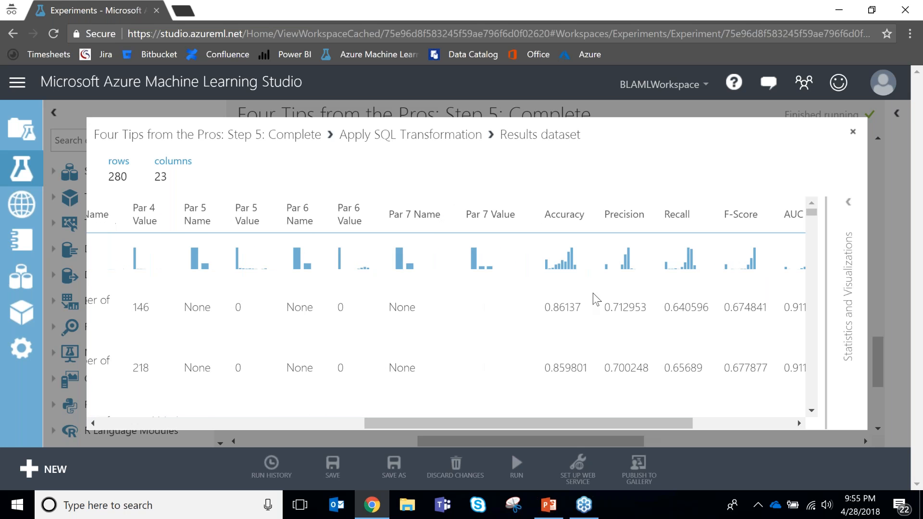
mouse_move(812, 212)
mouse_down()
mouse_move(813, 222)
mouse_move(812, 208)
mouse_up()
scroll(593, 310, down, 5)
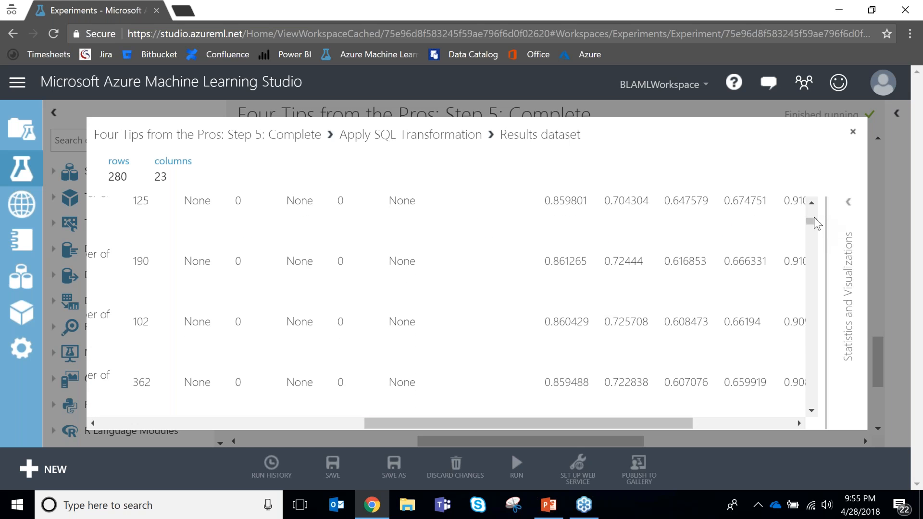
drag(812, 221, 813, 210)
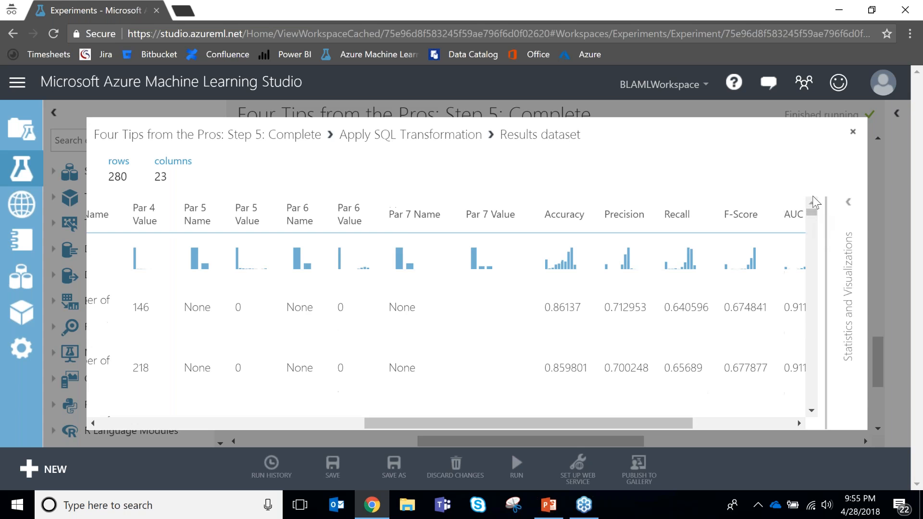
click(854, 133)
Look back over the Tune Model Hyperparameters grid and select the uppermost Apply SQL Transformation module below it.
scroll(485, 241, up, 5)
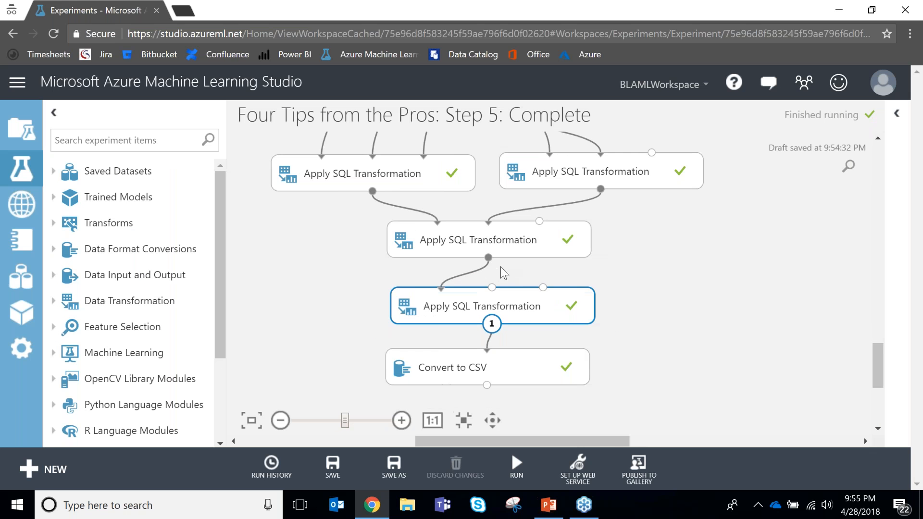
click(879, 260)
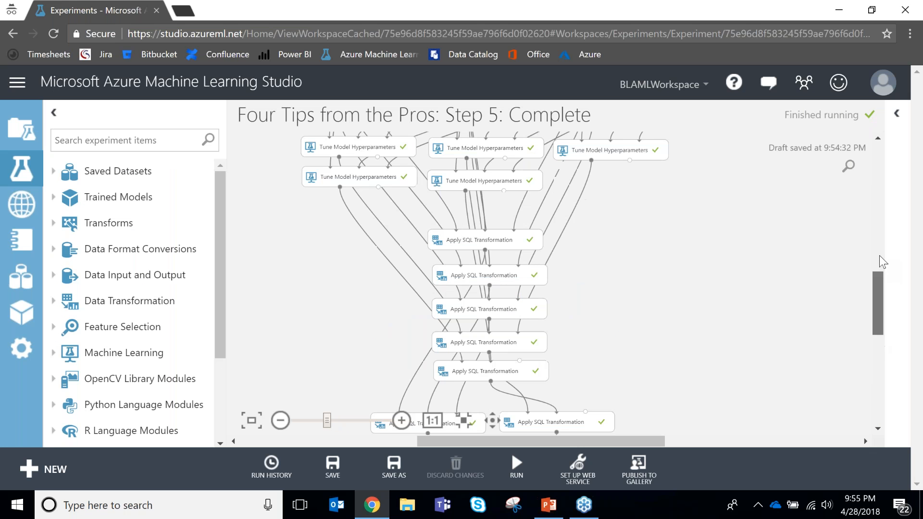
click(879, 255)
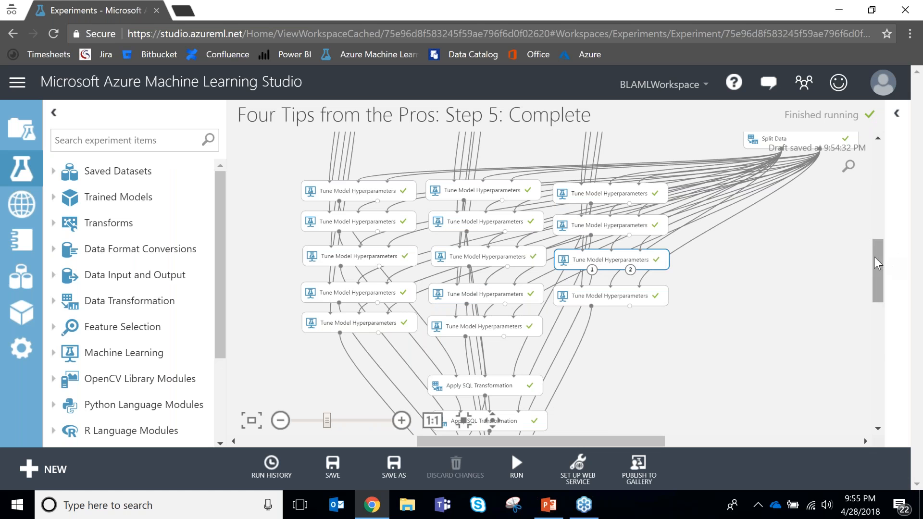
drag(875, 268, 875, 291)
click(484, 284)
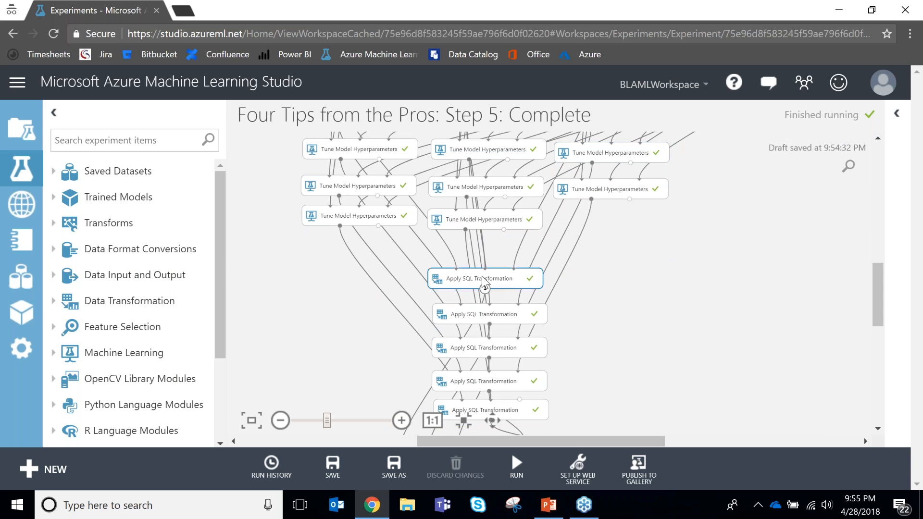
Visualize the final Apply SQL Transformation's results again, highlight the row count, check the metric columns, and close the view.
click(878, 321)
click(509, 321)
right_click(504, 323)
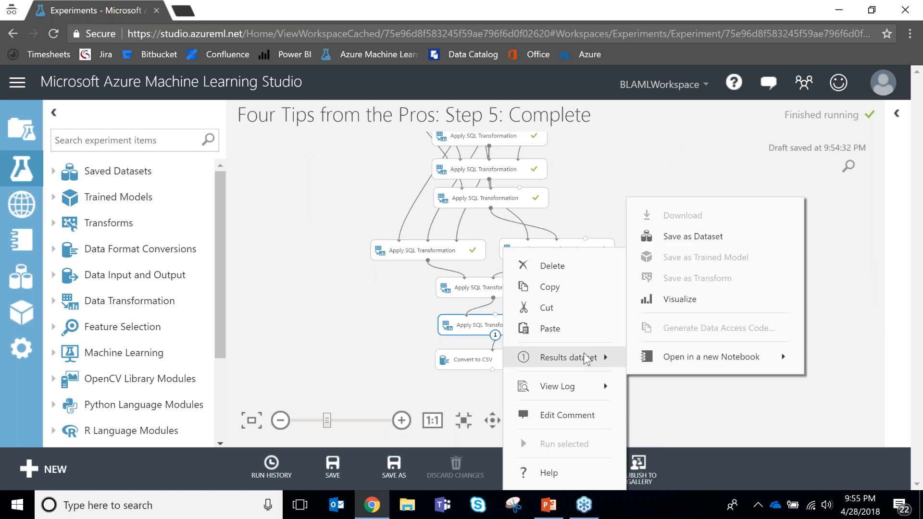
mouse_move(597, 356)
click(701, 303)
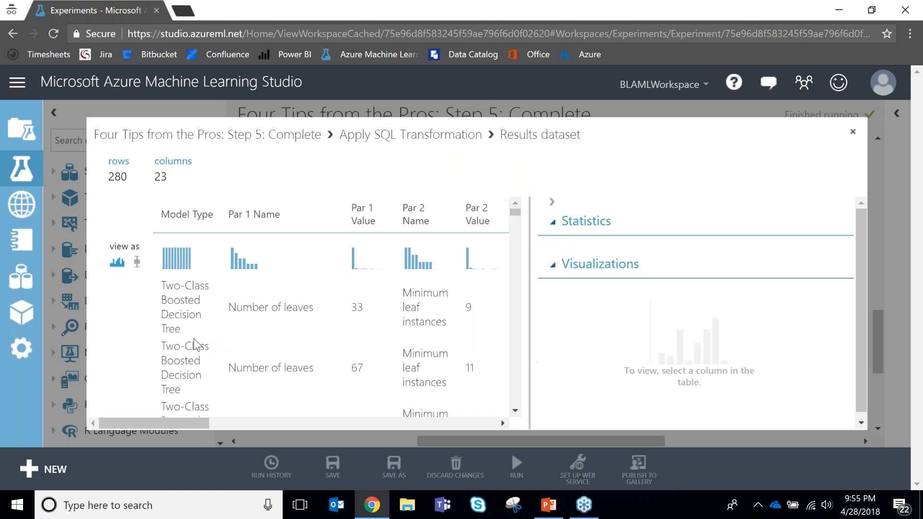
drag(126, 177, 112, 172)
drag(187, 425, 431, 439)
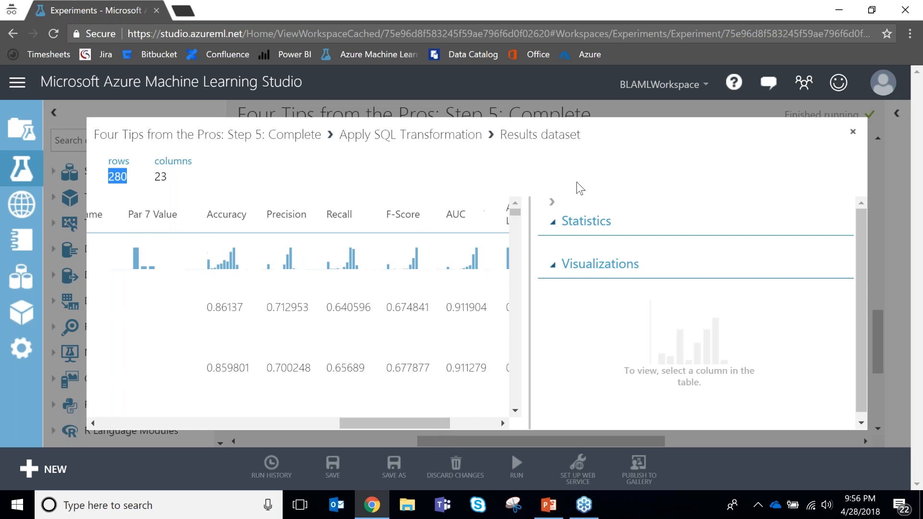
click(852, 137)
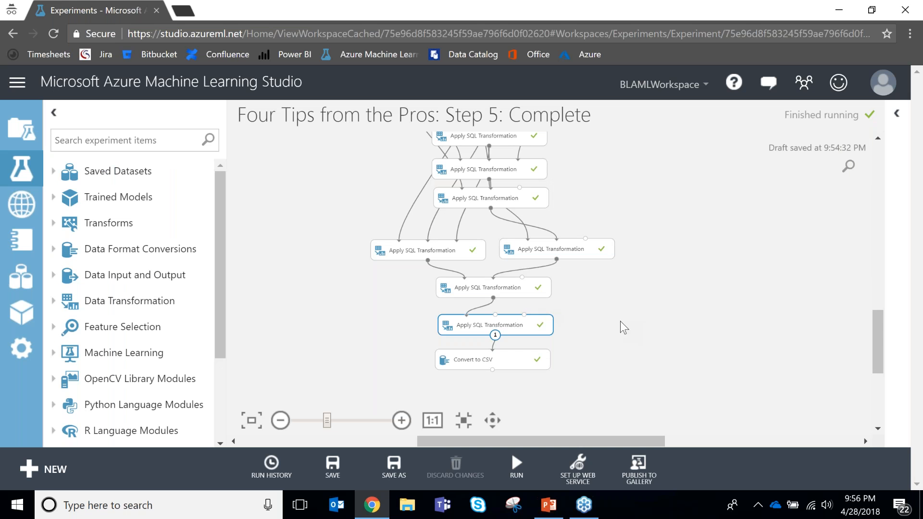
Download the Convert to CSV module's results dataset and open the downloaded CSV file in Excel.
right_click(518, 360)
mouse_move(596, 359)
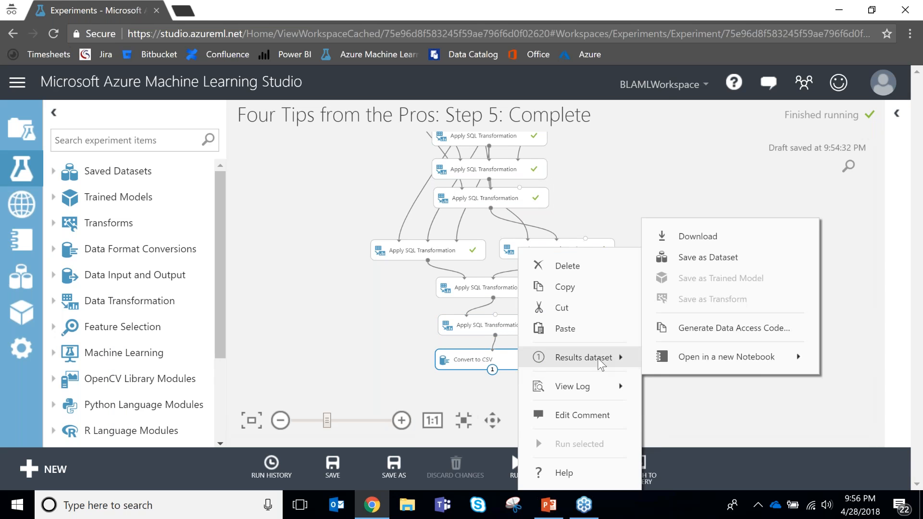
click(706, 236)
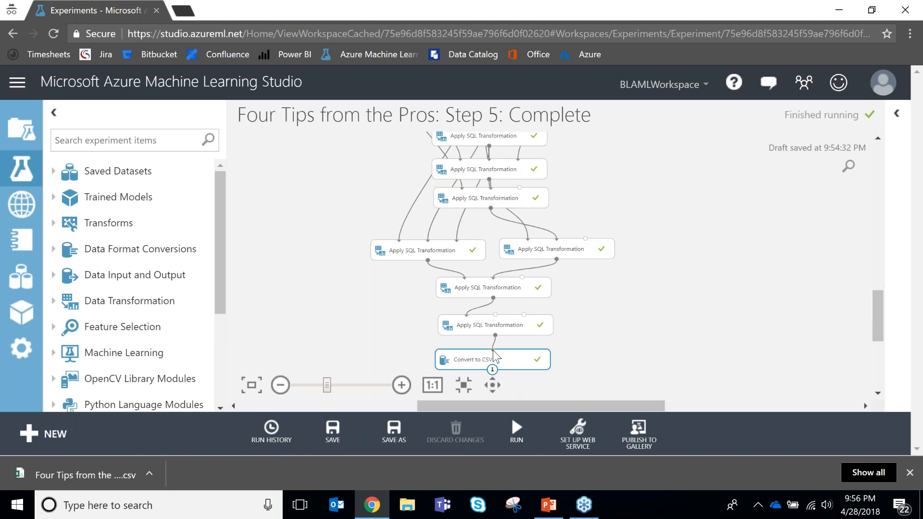
click(96, 474)
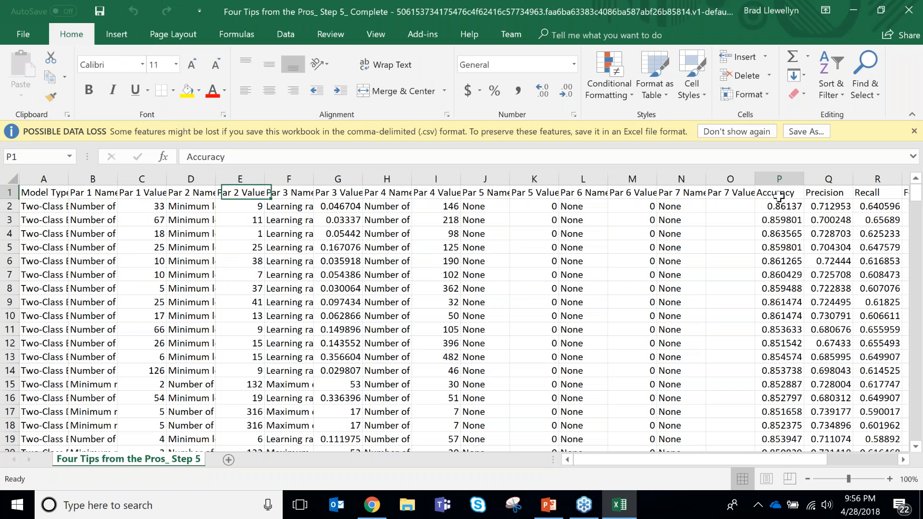
Sort the model results by the Accuracy column from largest to smallest.
click(779, 192)
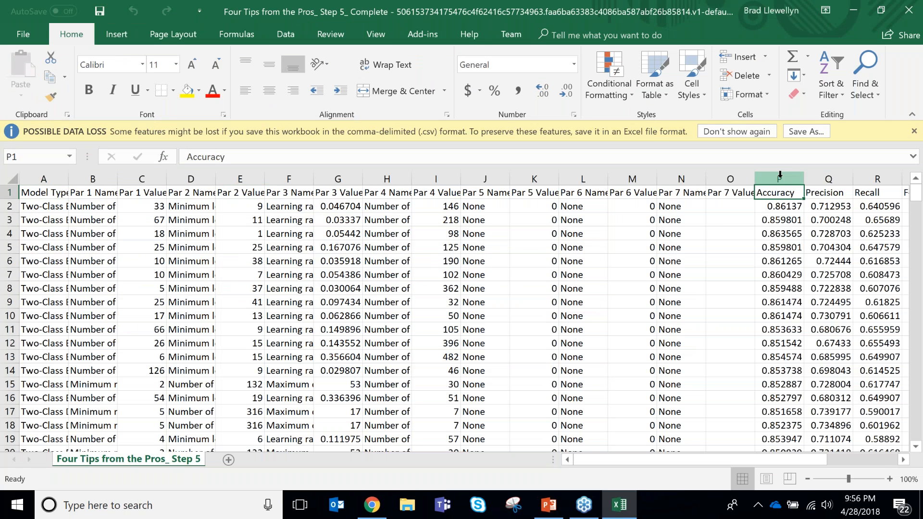
click(273, 28)
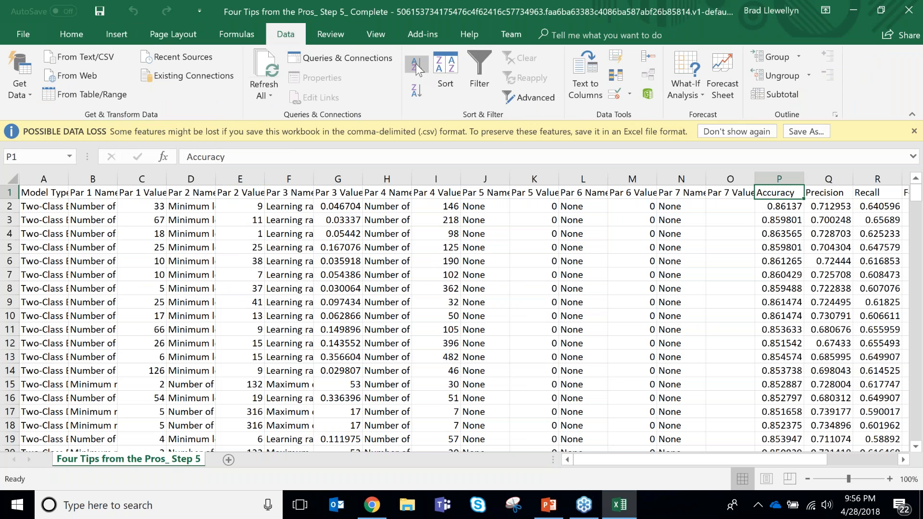
click(416, 68)
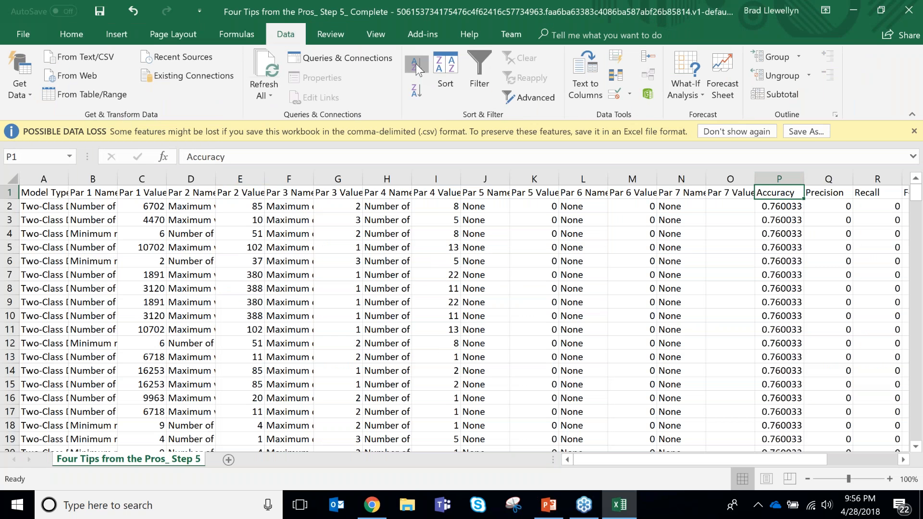
click(417, 91)
Select the entire worksheet and autofit all column widths to their contents.
click(53, 206)
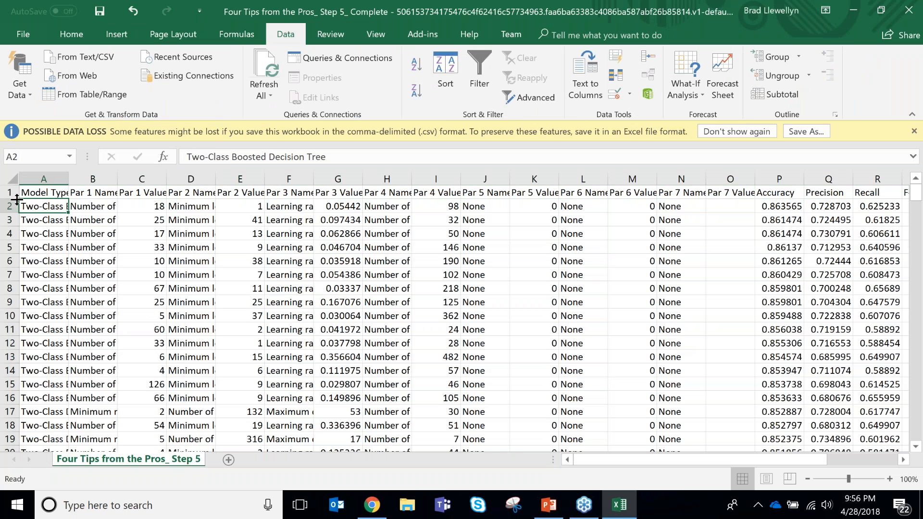
click(12, 178)
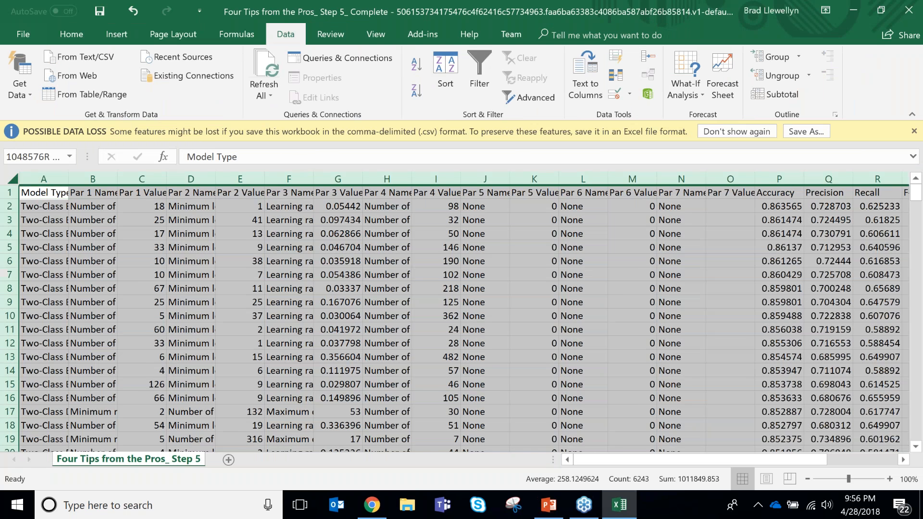
drag(69, 179, 67, 177)
double_click(68, 176)
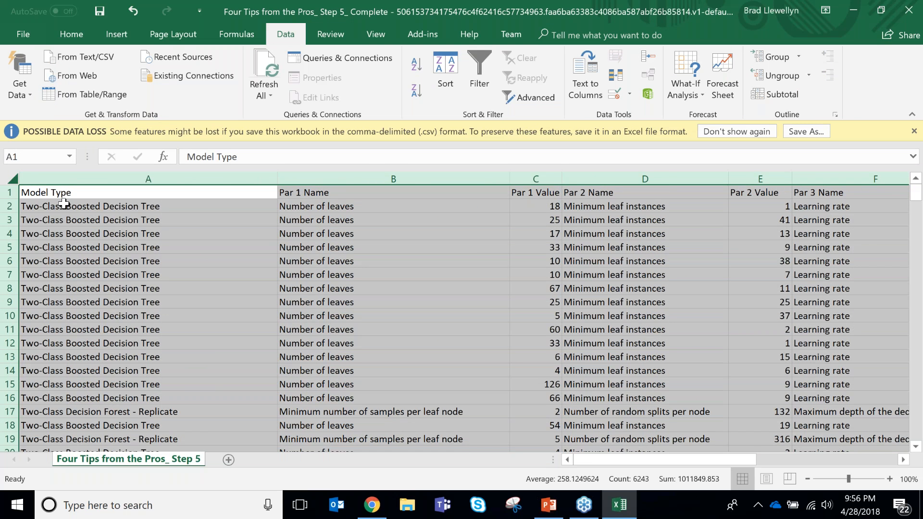
Read through the parameter names and values of the first model row, from Par 1 Name to Par 7 Value.
click(331, 206)
key(Right)
key(Right)
key(Right)
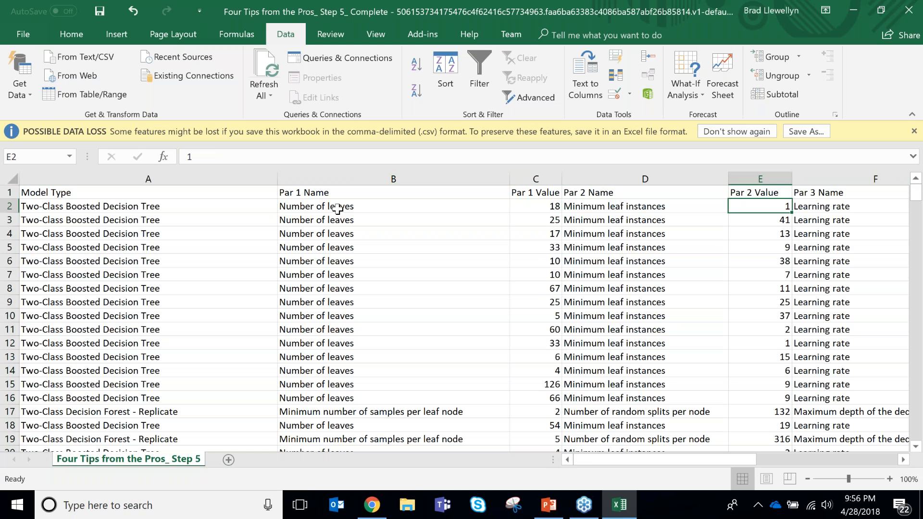
key(Right)
key(Right)
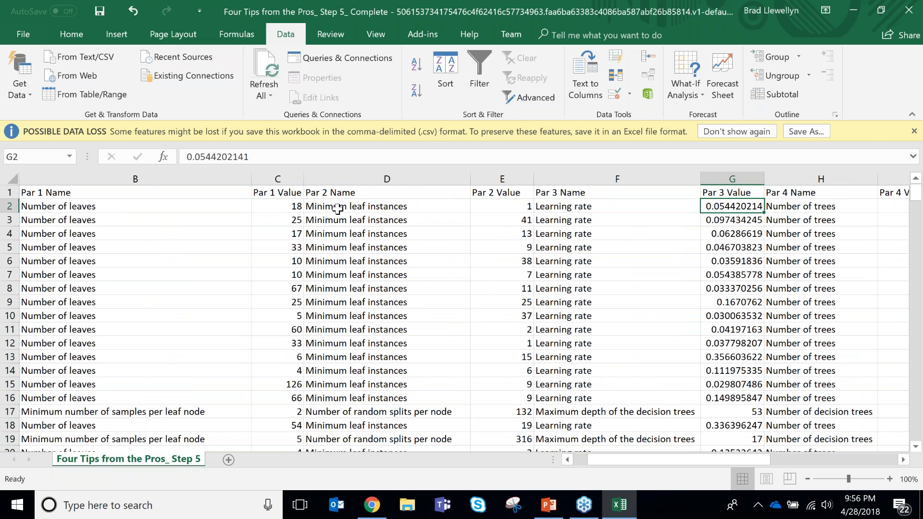
key(Right)
key(Right)
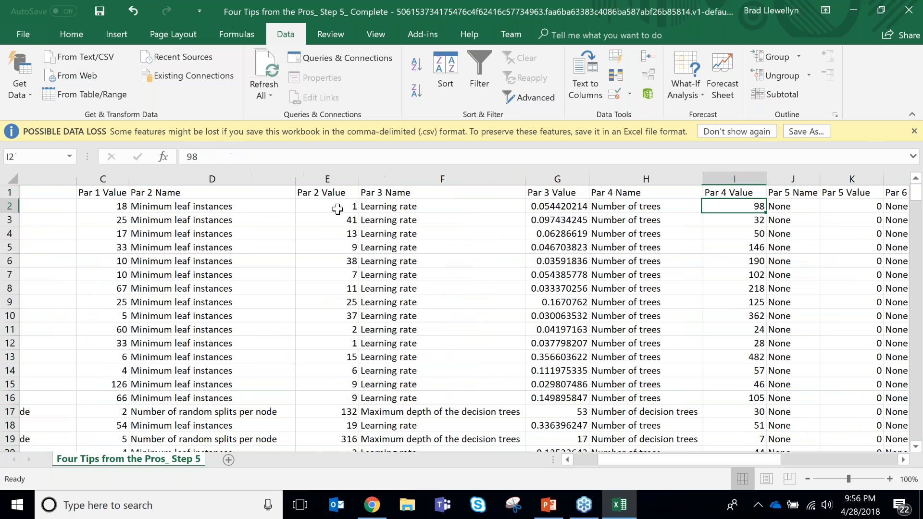
key(Right)
key(Right)
key(Right)
key(Right)
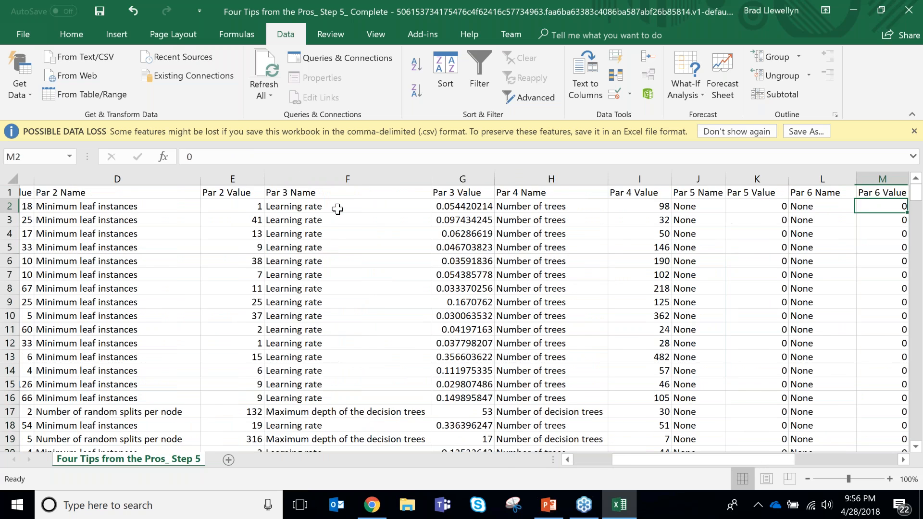
key(Right)
key(Right)
Examine the first model row's metrics from Accuracy to Training Log Loss, ending on the Precision * Recall header.
key(Right)
key(Right)
key(Left)
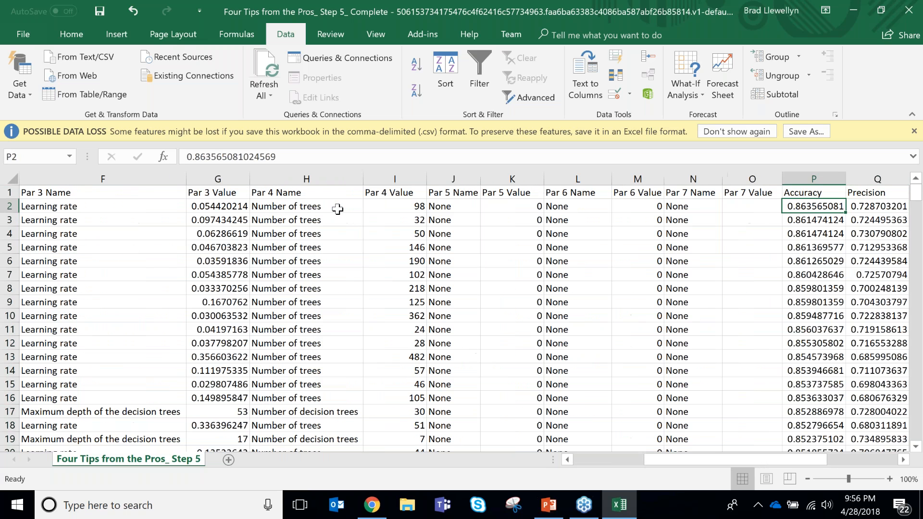
key(Right)
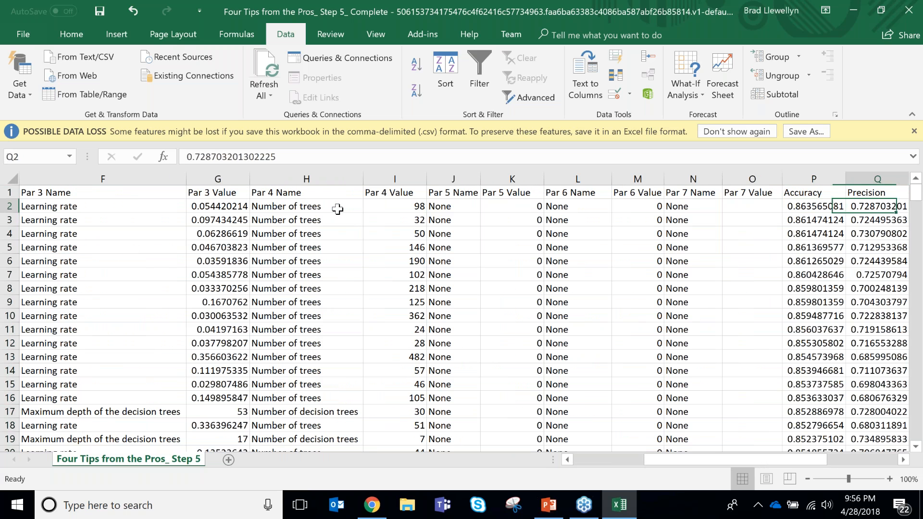
key(Right)
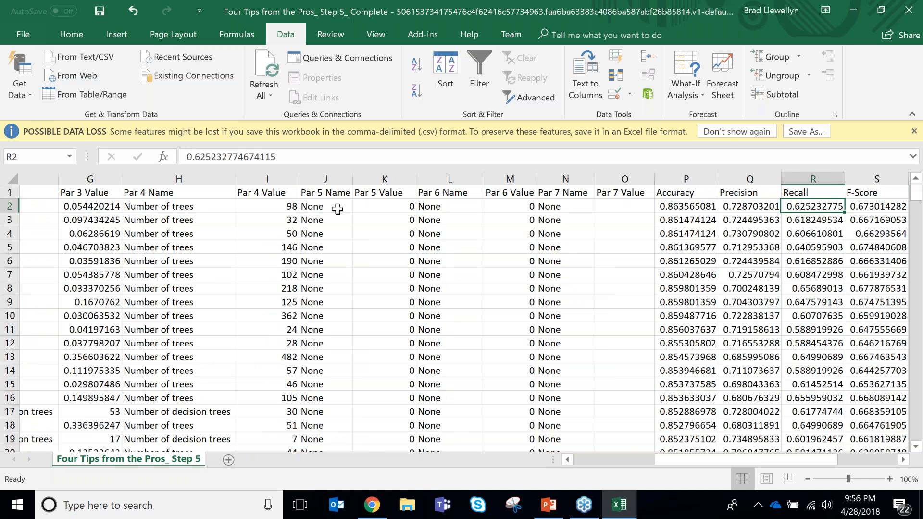
key(Right)
key(Right)
key(Right)
key(Right)
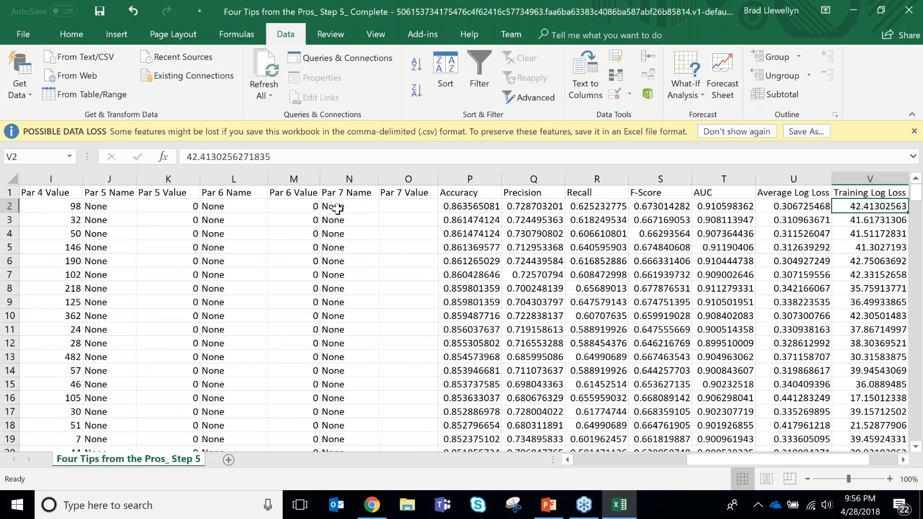
key(Right)
key(Up)
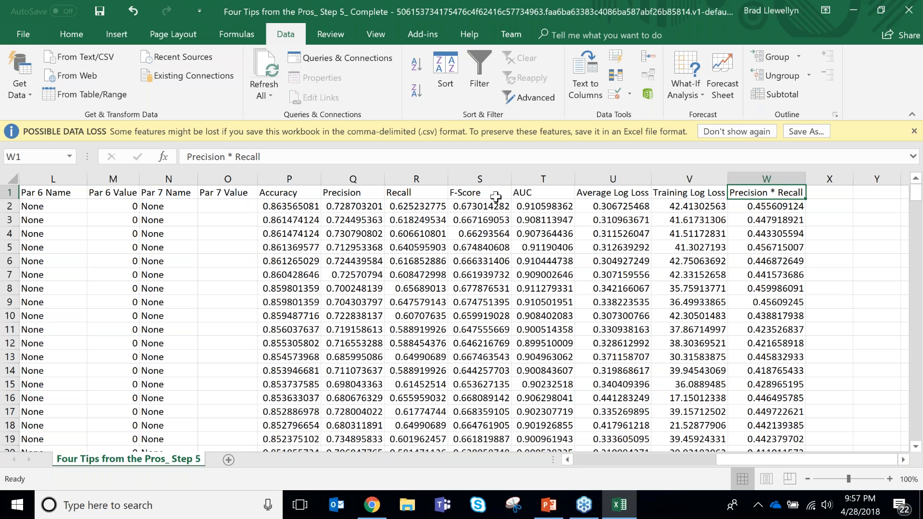
Check the first model's Accuracy value, and return to the Step 5 experiment in Azure Machine Learning Studio to view its algorithm modules.
click(296, 208)
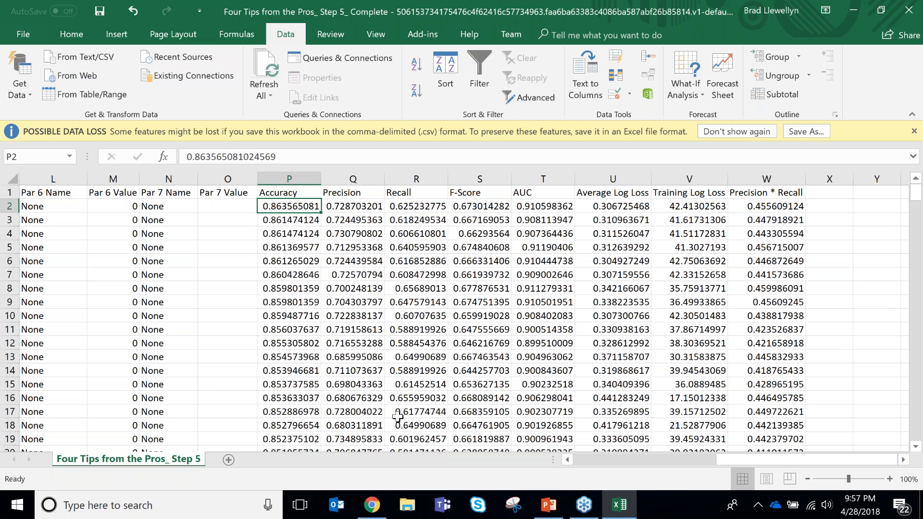
click(374, 506)
scroll(861, 330, up, 2)
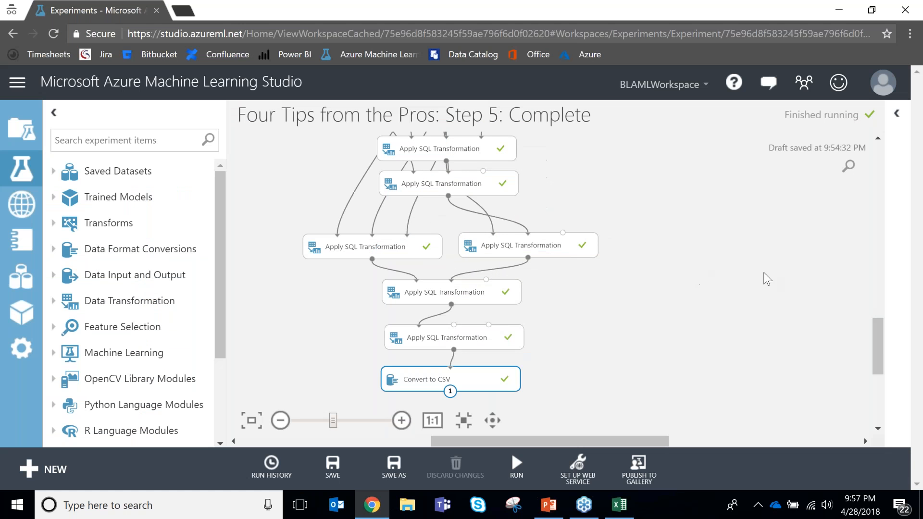
drag(878, 321, 880, 205)
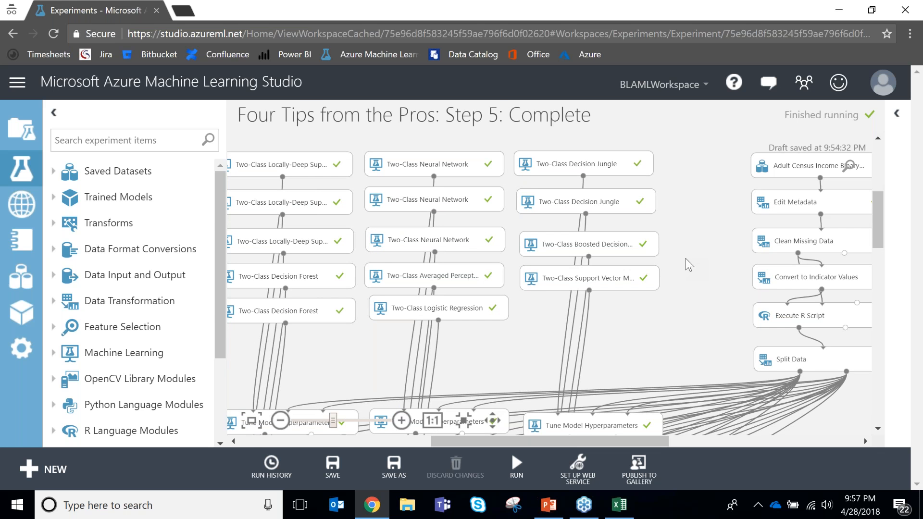
Switch to the PowerPoint deck and present the closing Thank You slide full screen.
click(558, 511)
key(Down)
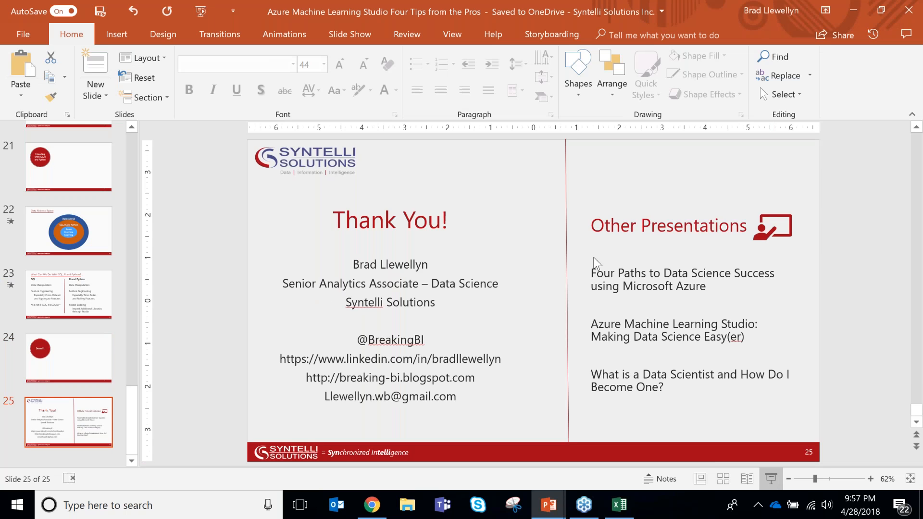
key(shift+F5)
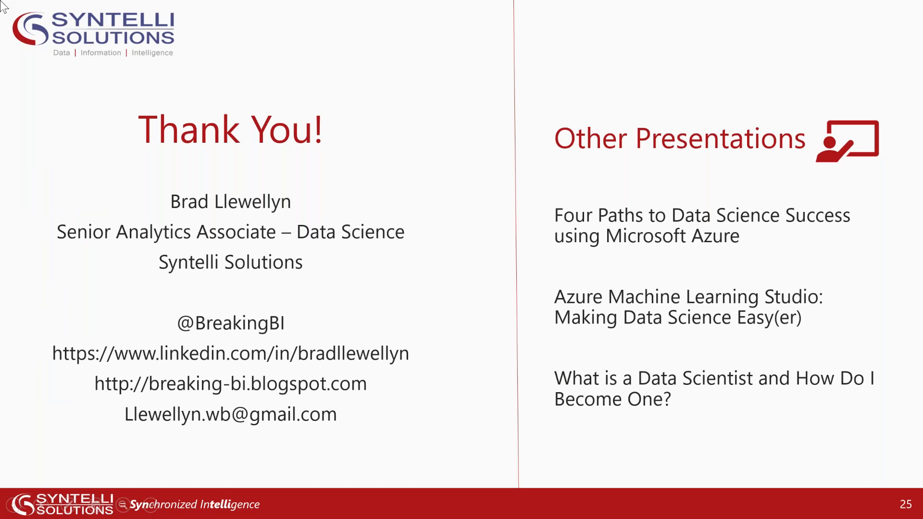
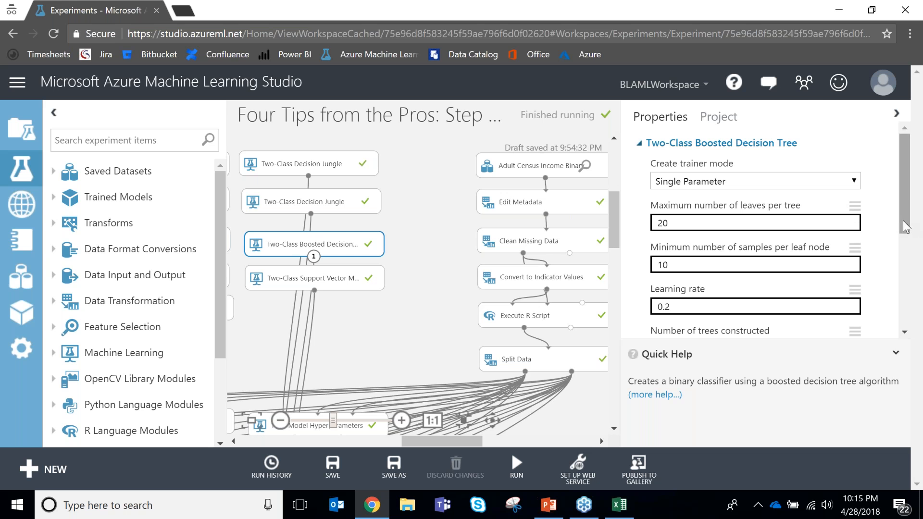
Examine the Two-Class Boosted Decision Tree parameters, including leaves per tree, samples per leaf node, learning rate and number of trees.
scroll(903, 221, down, 1)
click(758, 238)
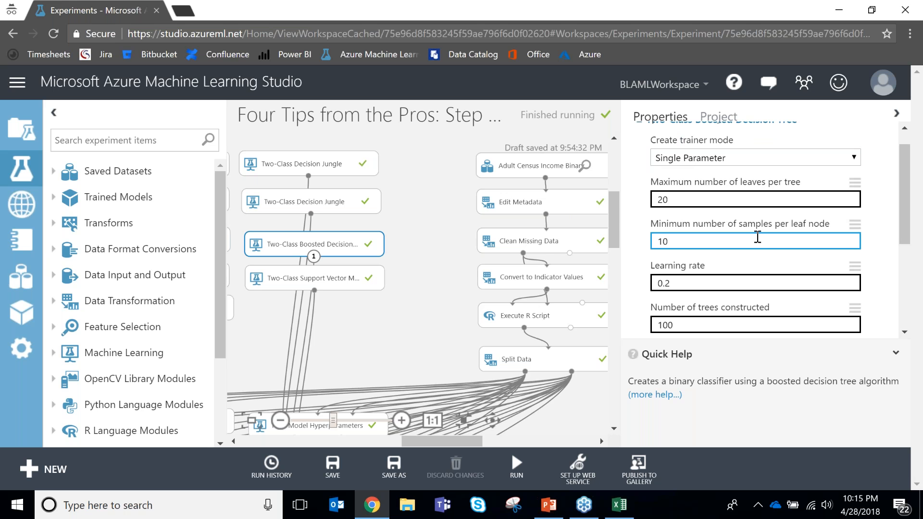
scroll(908, 235, down, 2)
click(700, 271)
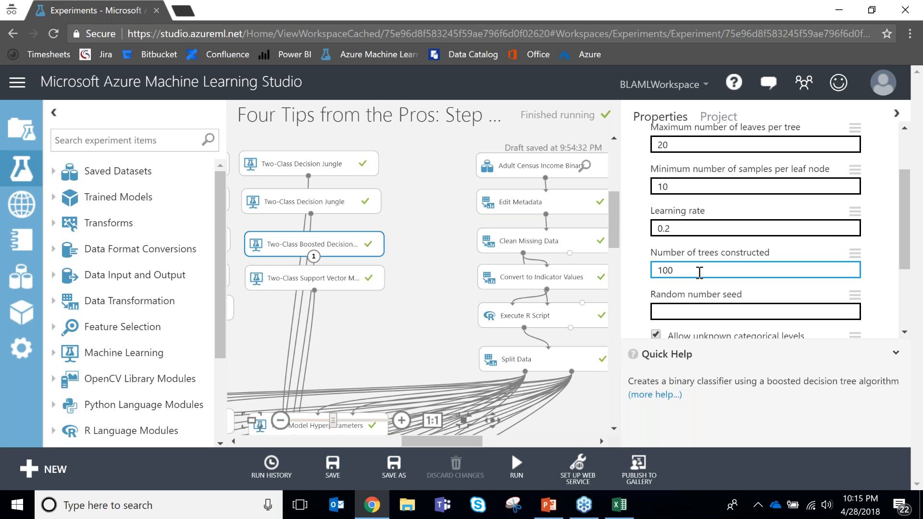
click(715, 233)
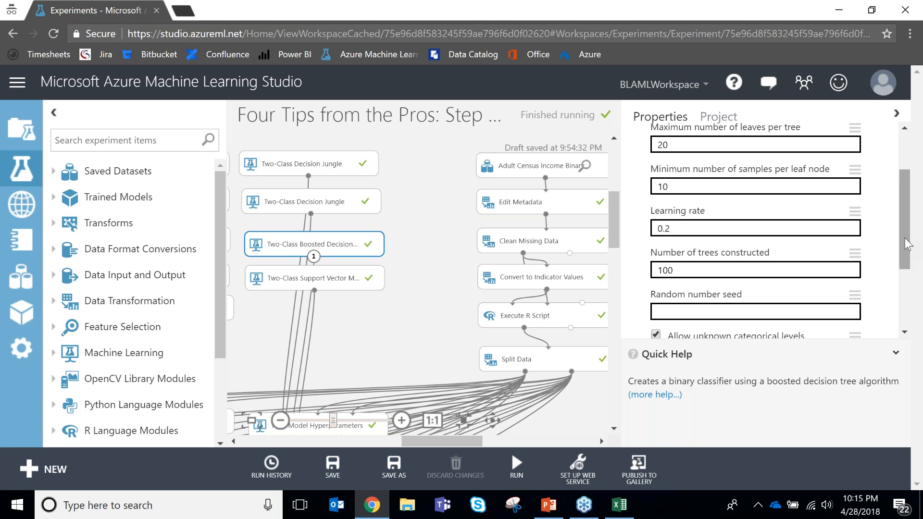
scroll(907, 240, up, 1)
scroll(904, 236, up, 2)
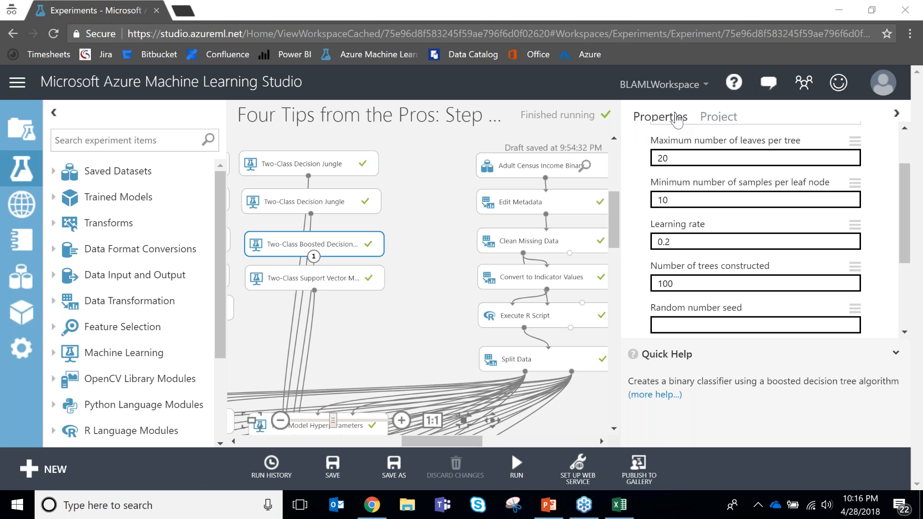
click(655, 154)
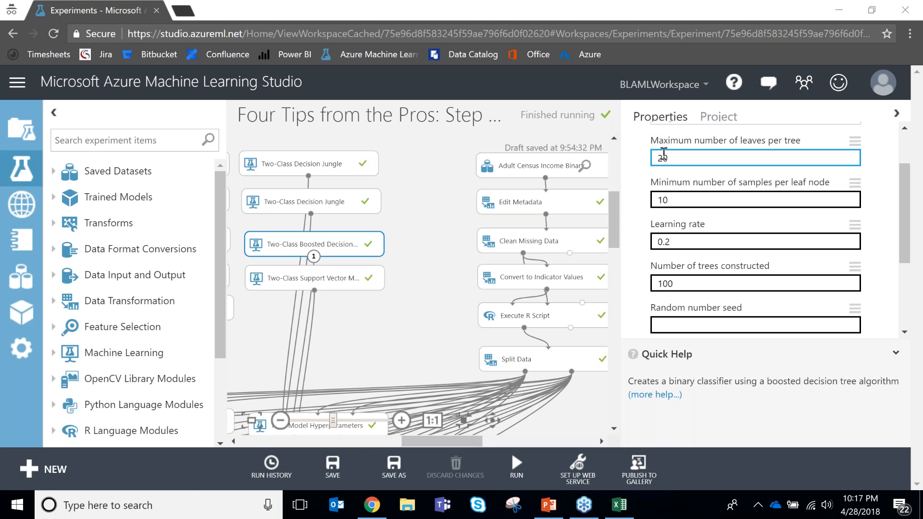
click(673, 144)
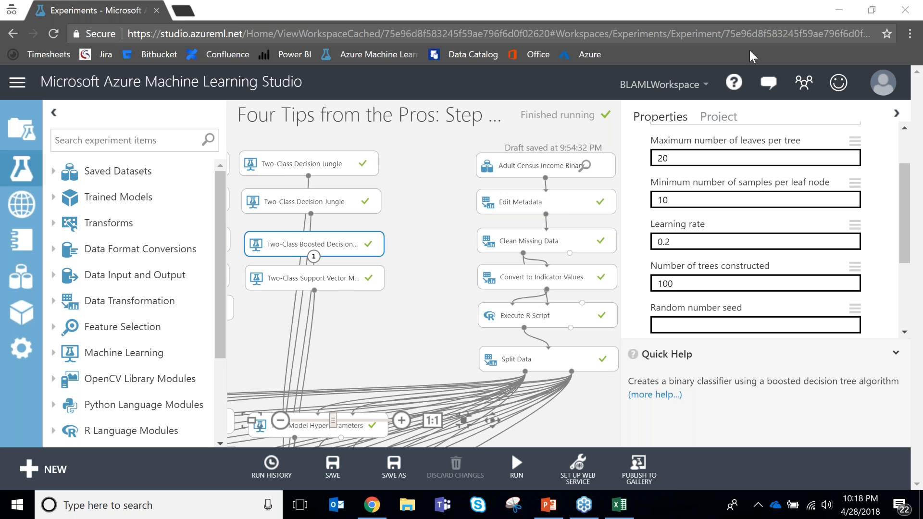
Switch back to the PowerPoint deck with the closing Thank You slide.
click(548, 505)
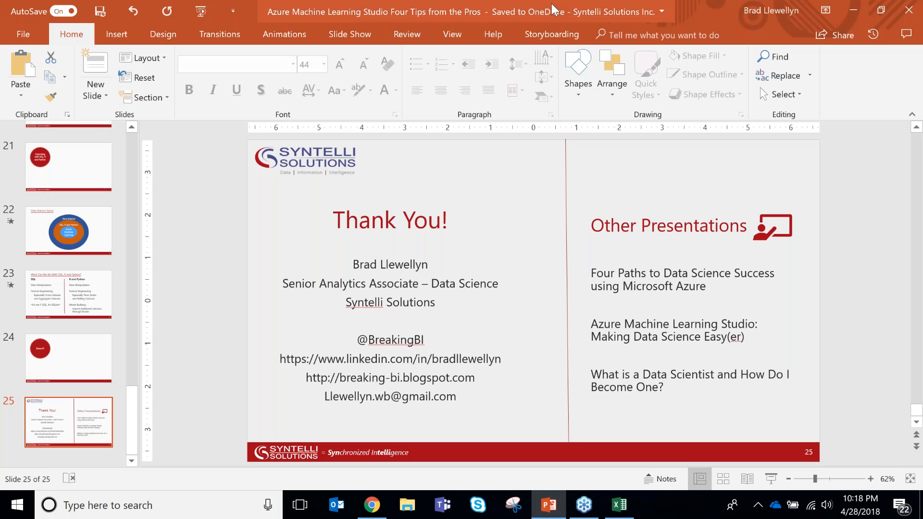